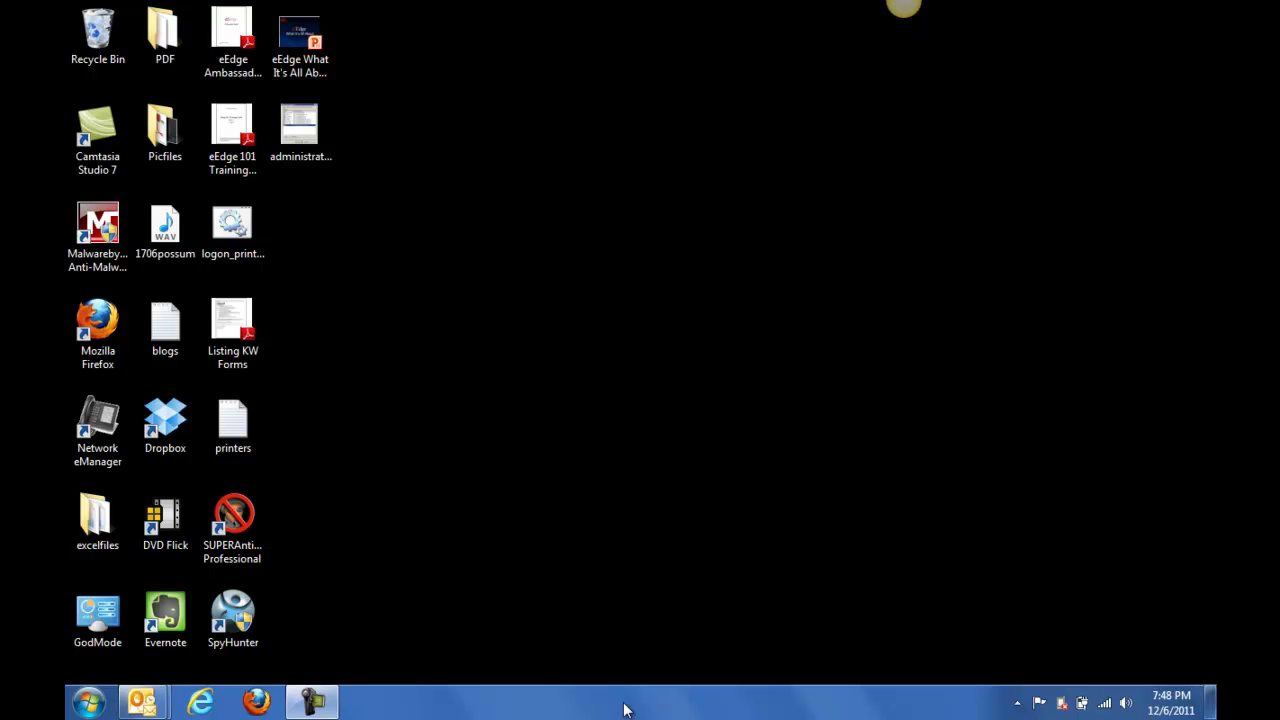
Step: Open Microsoft Word 2010 and start the Step by Step Mail Merge Wizard in the blank document
left_click(74, 708)
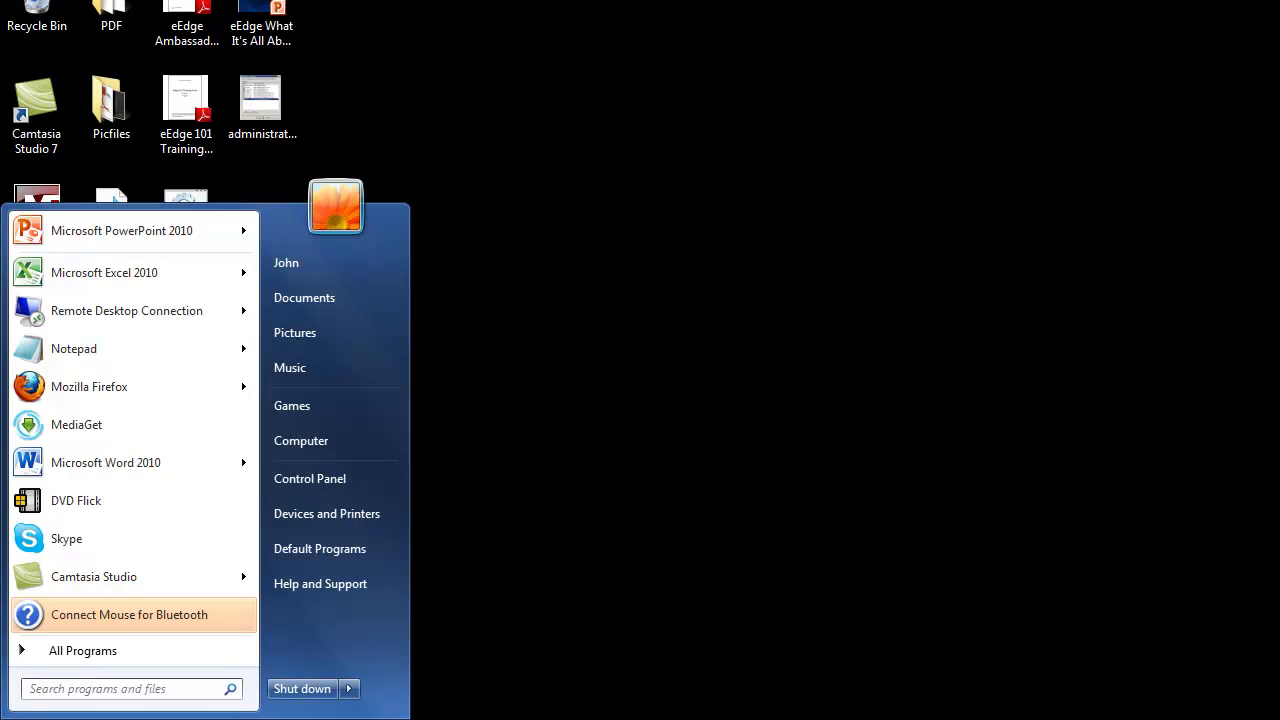
left_click(107, 467)
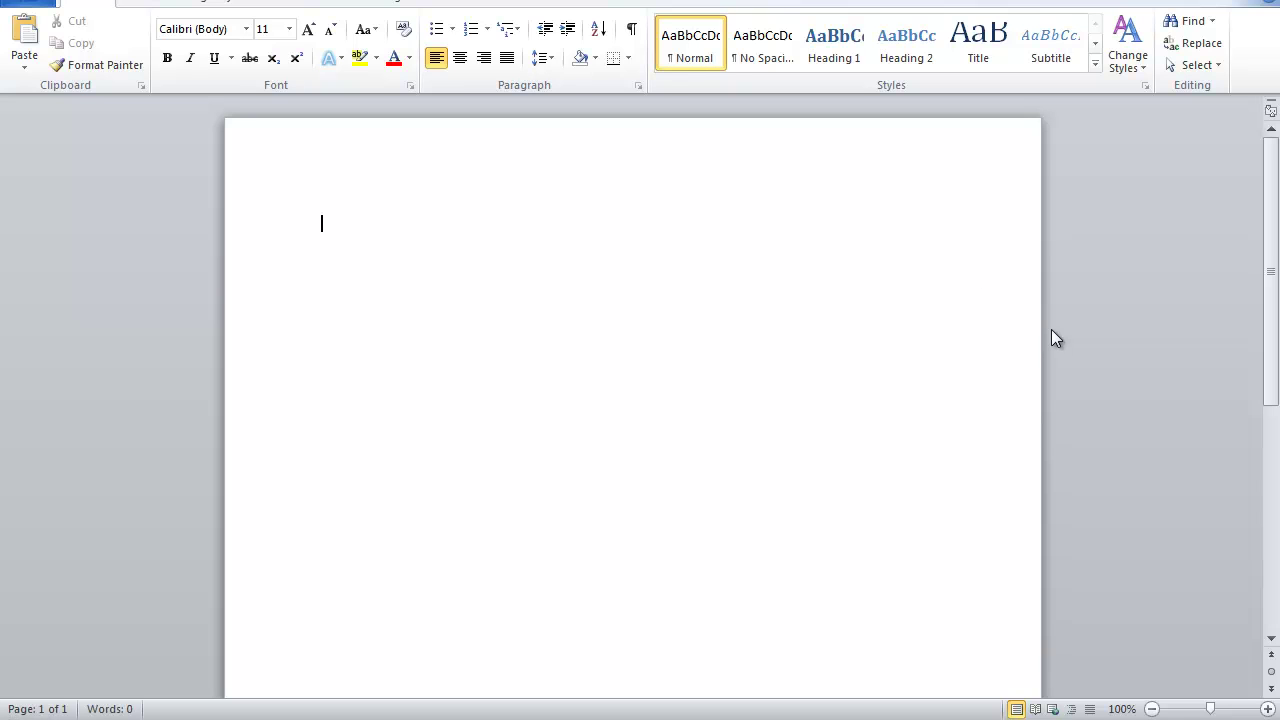
left_click(381, 5)
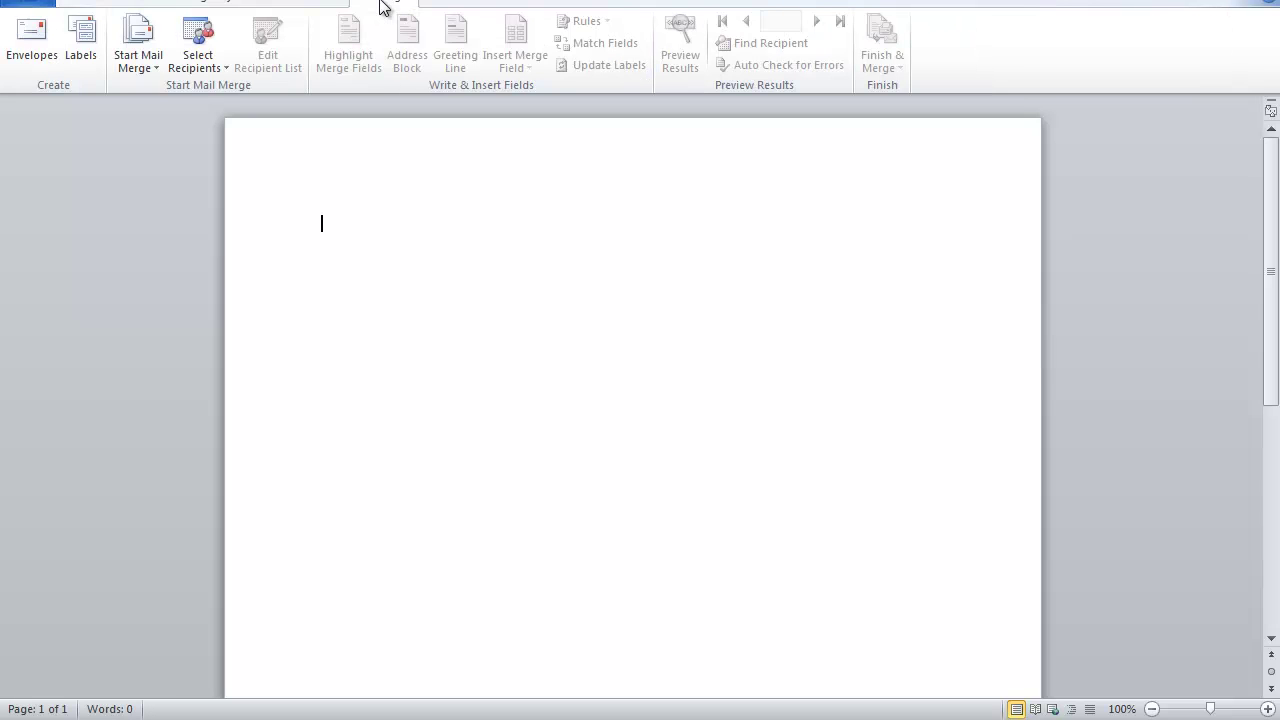
left_click(140, 58)
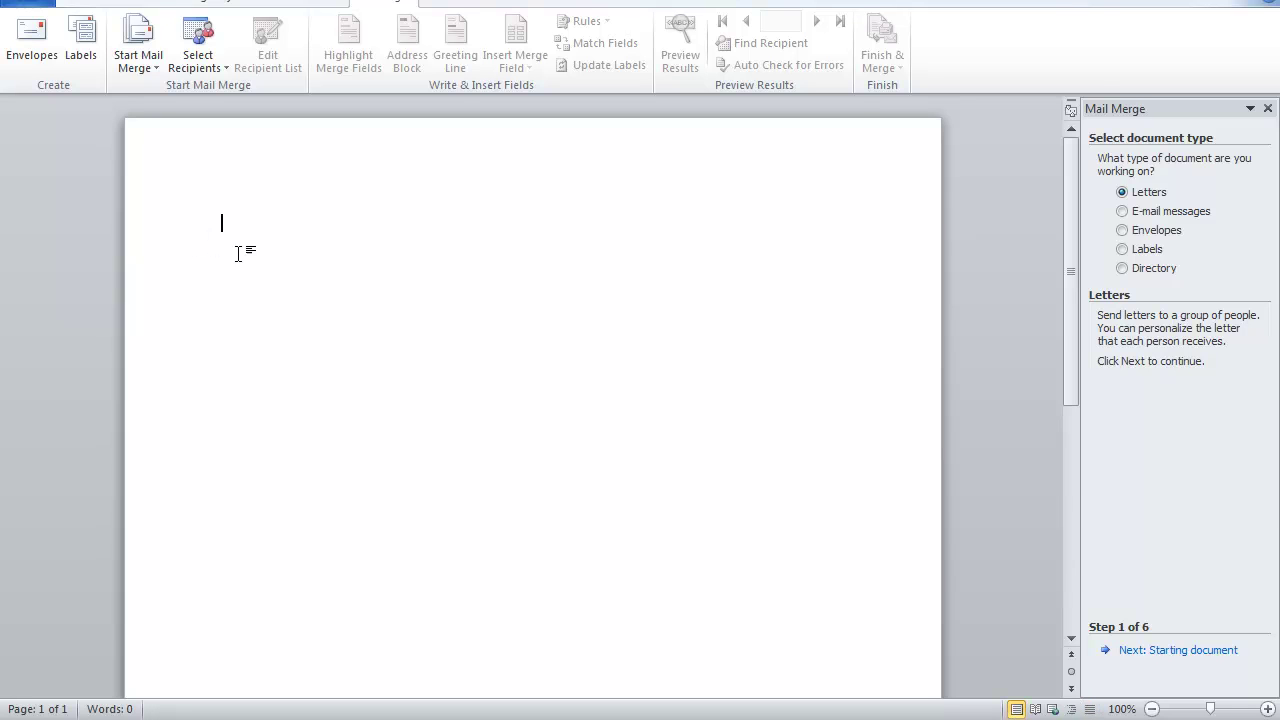
Step: Choose Labels as the merge document type and apply the Avery US Letter 5160 Easy Peel Address Labels layout
left_click(1123, 250)
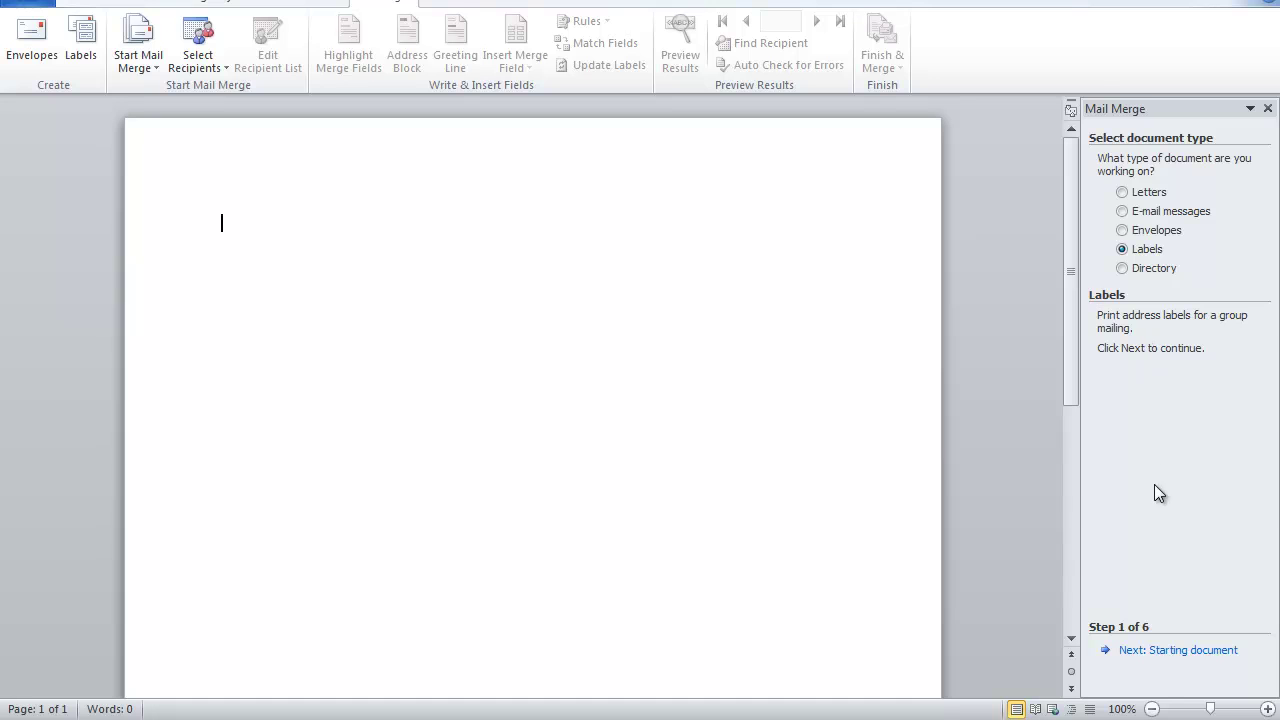
left_click(1157, 651)
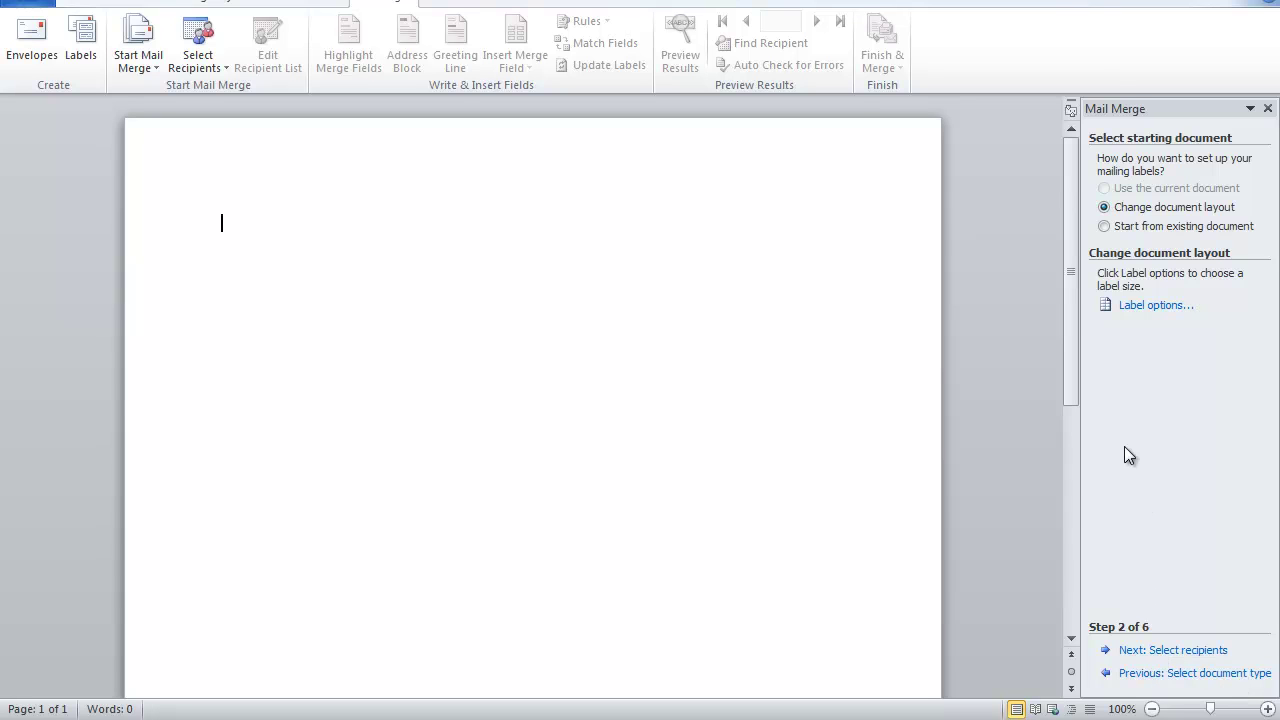
left_click(1151, 307)
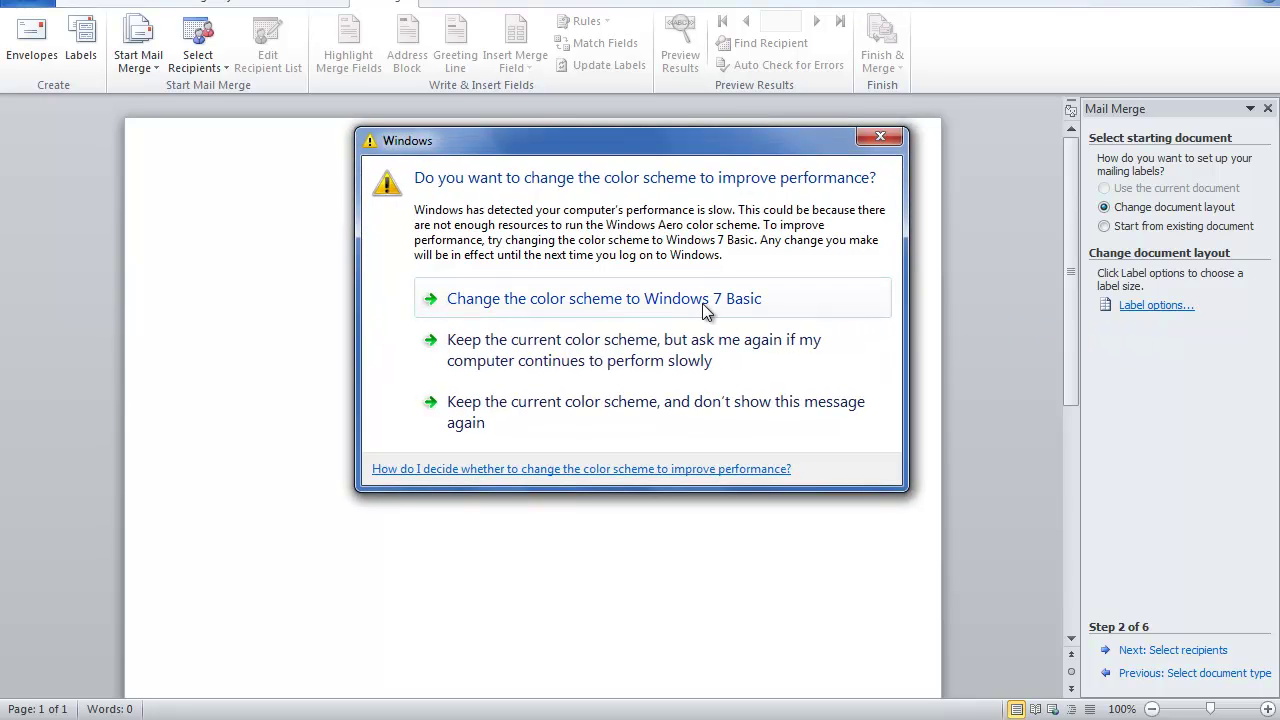
left_click(880, 137)
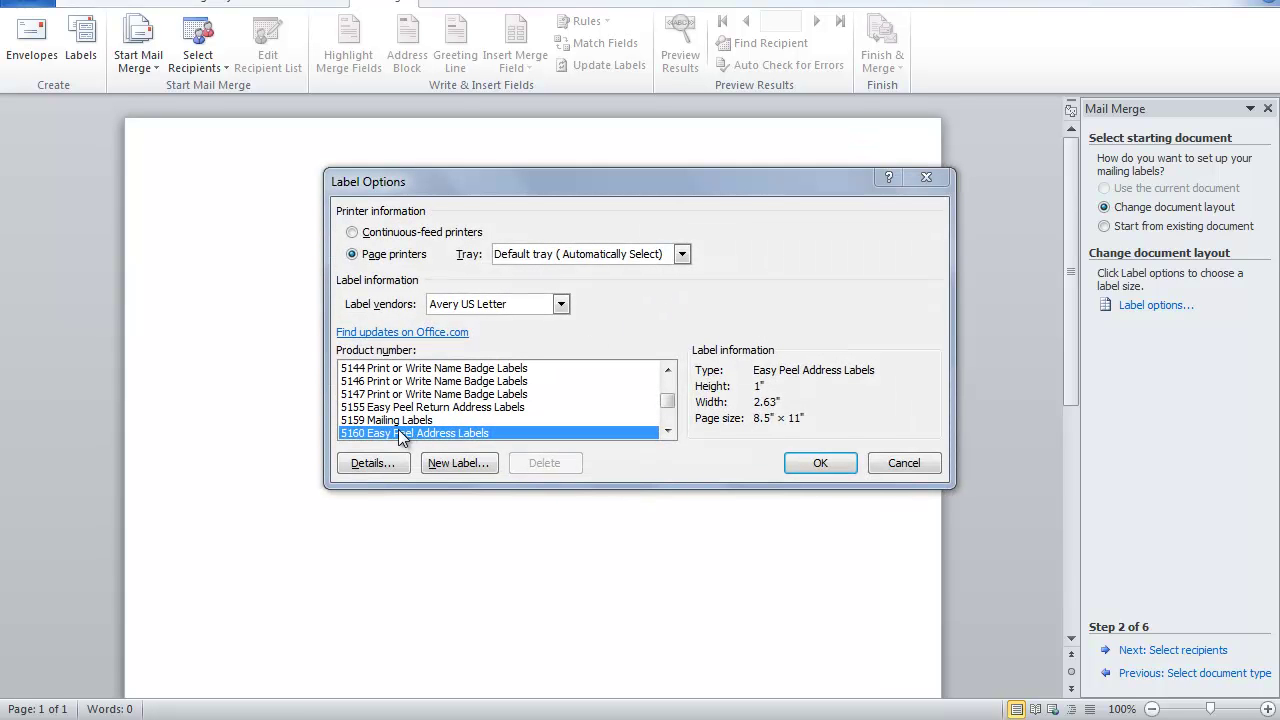
left_click(812, 466)
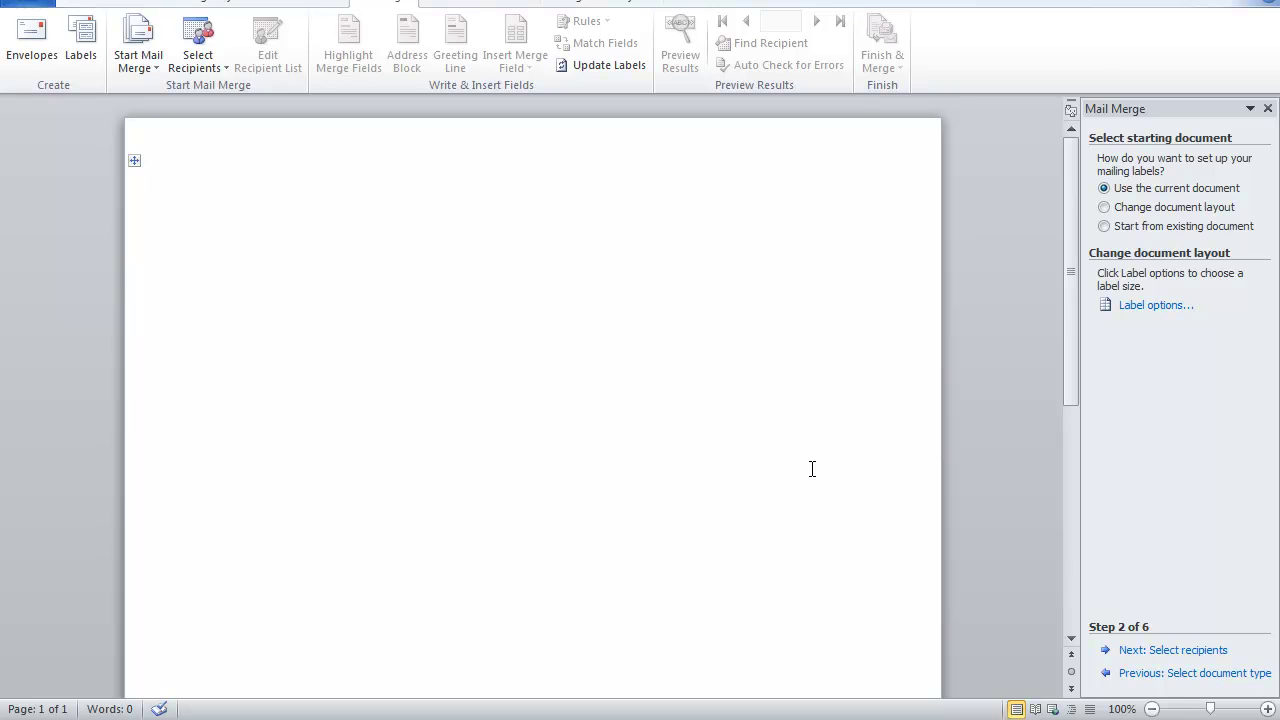
Step: Use Sheet1$ of the existing contactlabels workbook from the Documents library as the recipient list, excluding the blank first record
left_click(1190, 651)
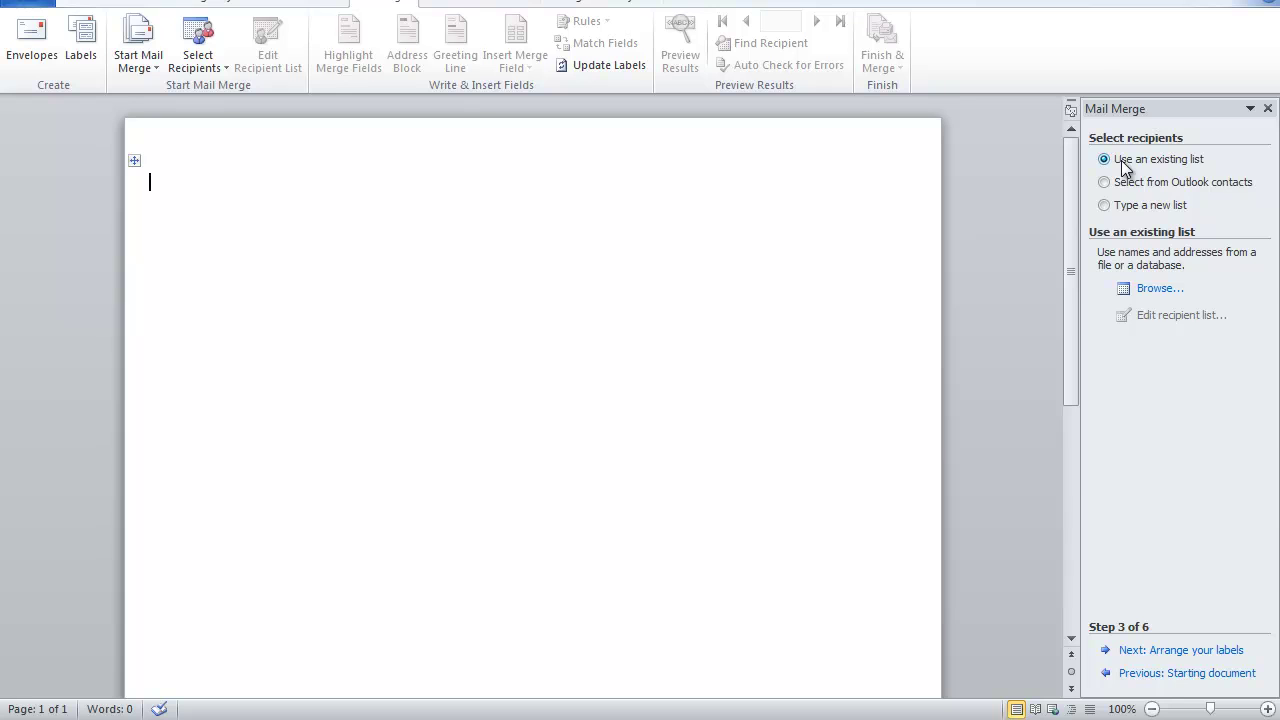
left_click(1158, 296)
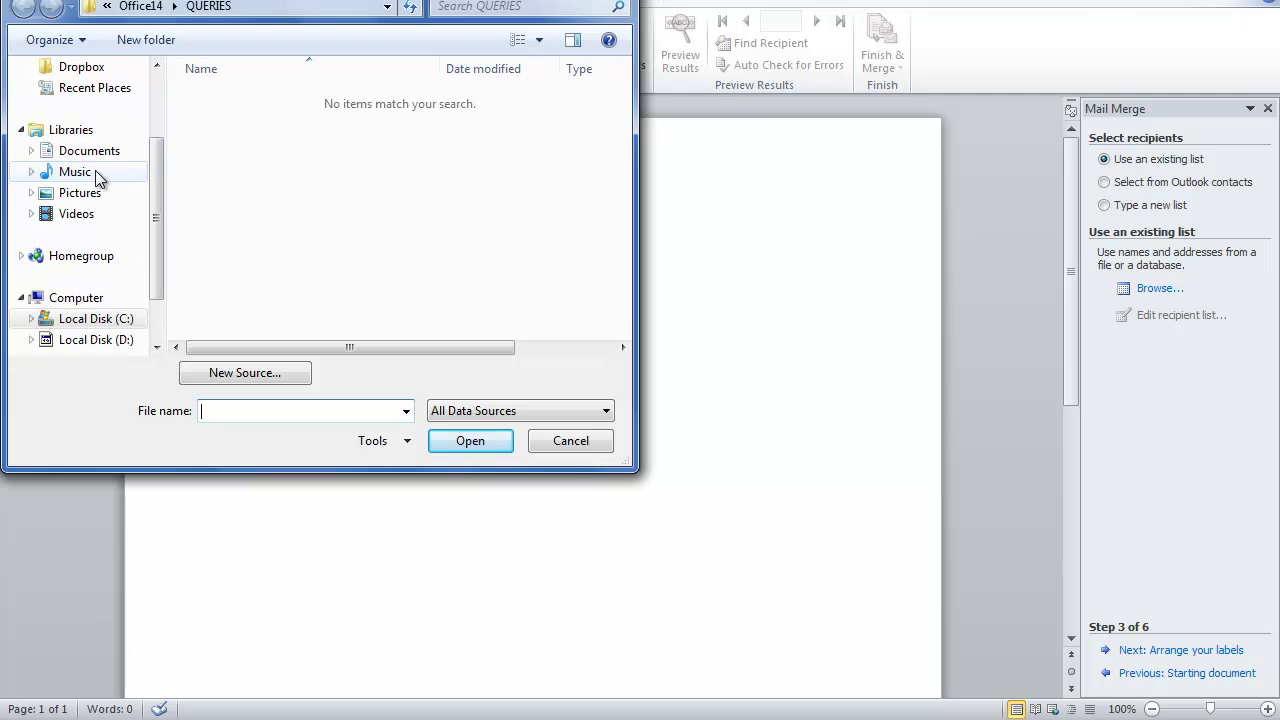
left_click(95, 156)
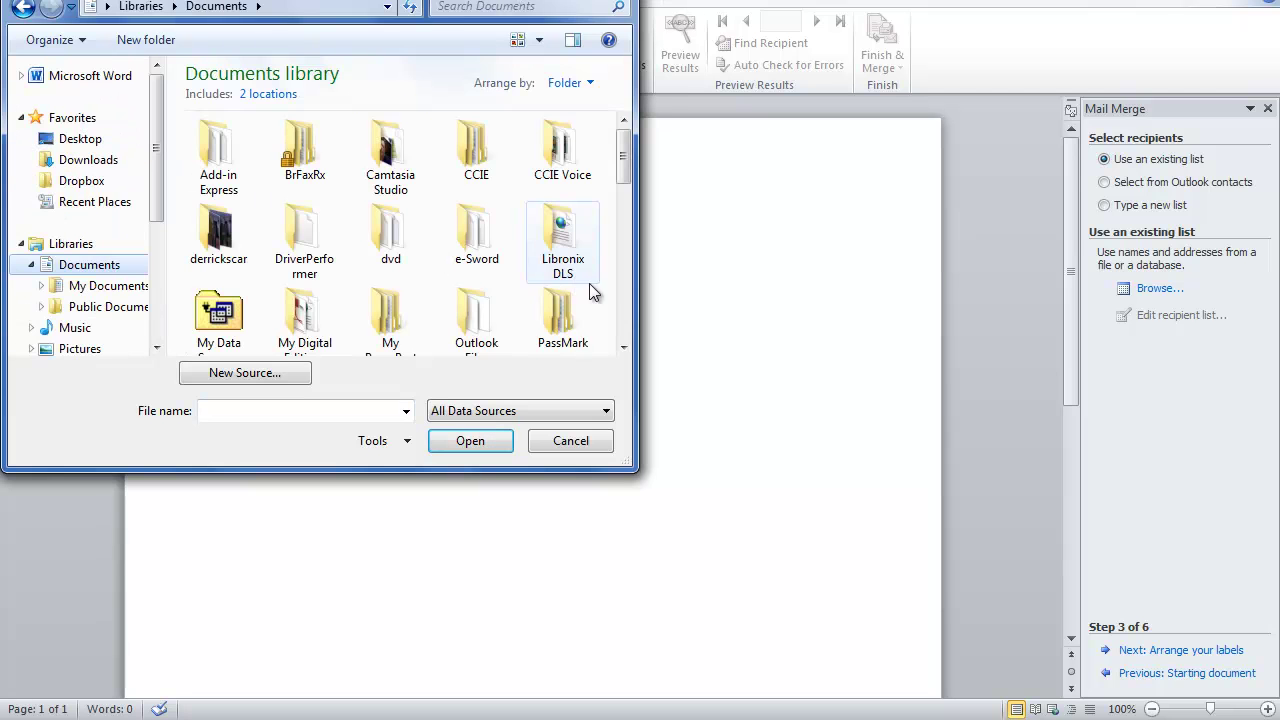
scroll(624, 303, "down", 2)
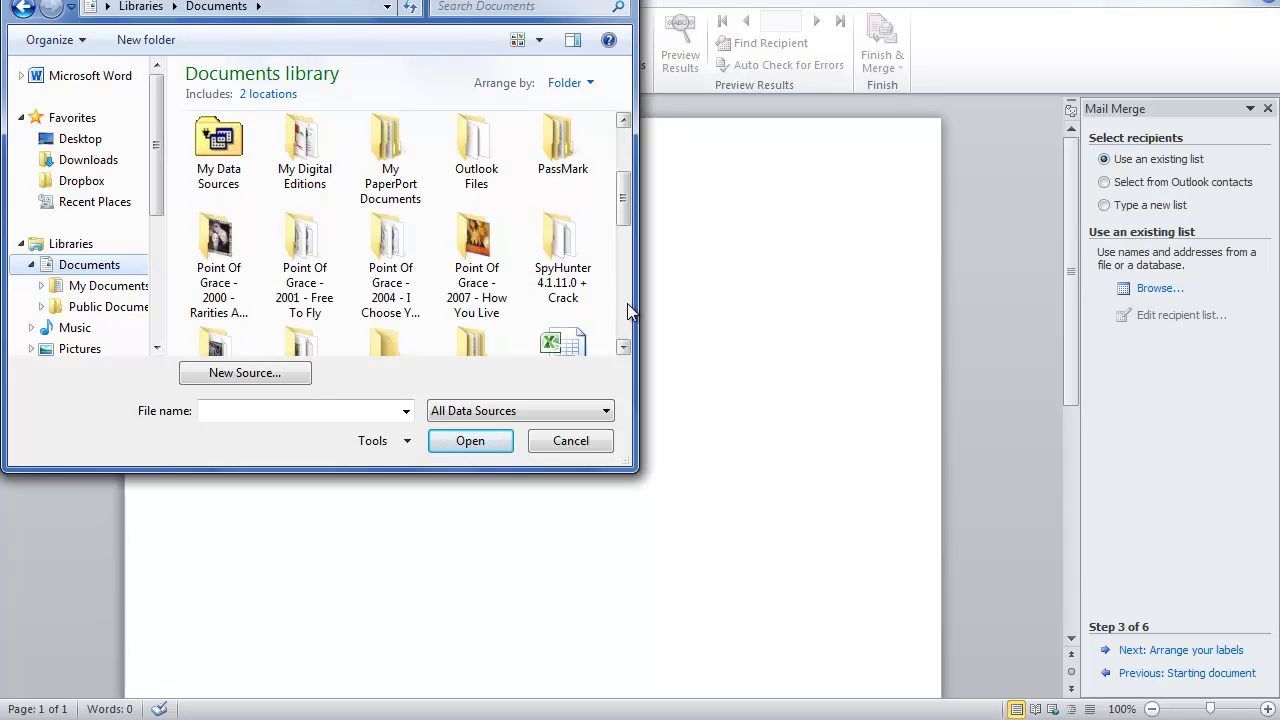
scroll(627, 303, "down", 3)
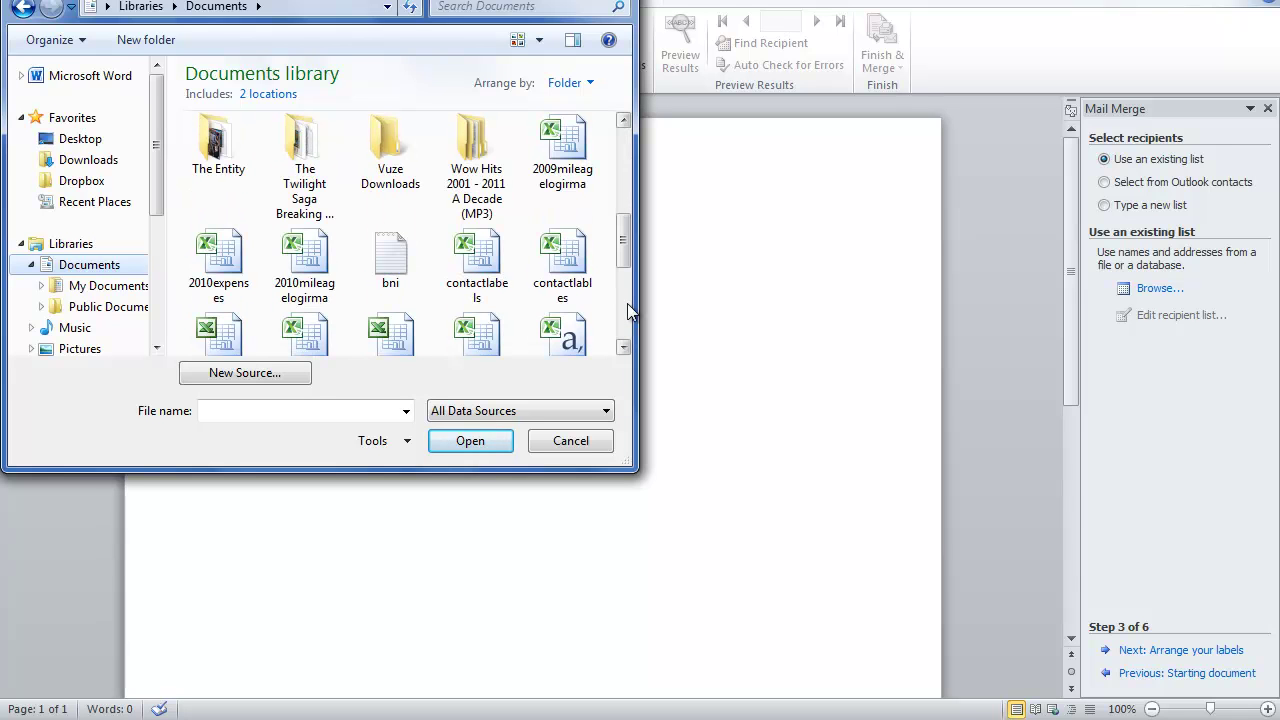
double_click(479, 260)
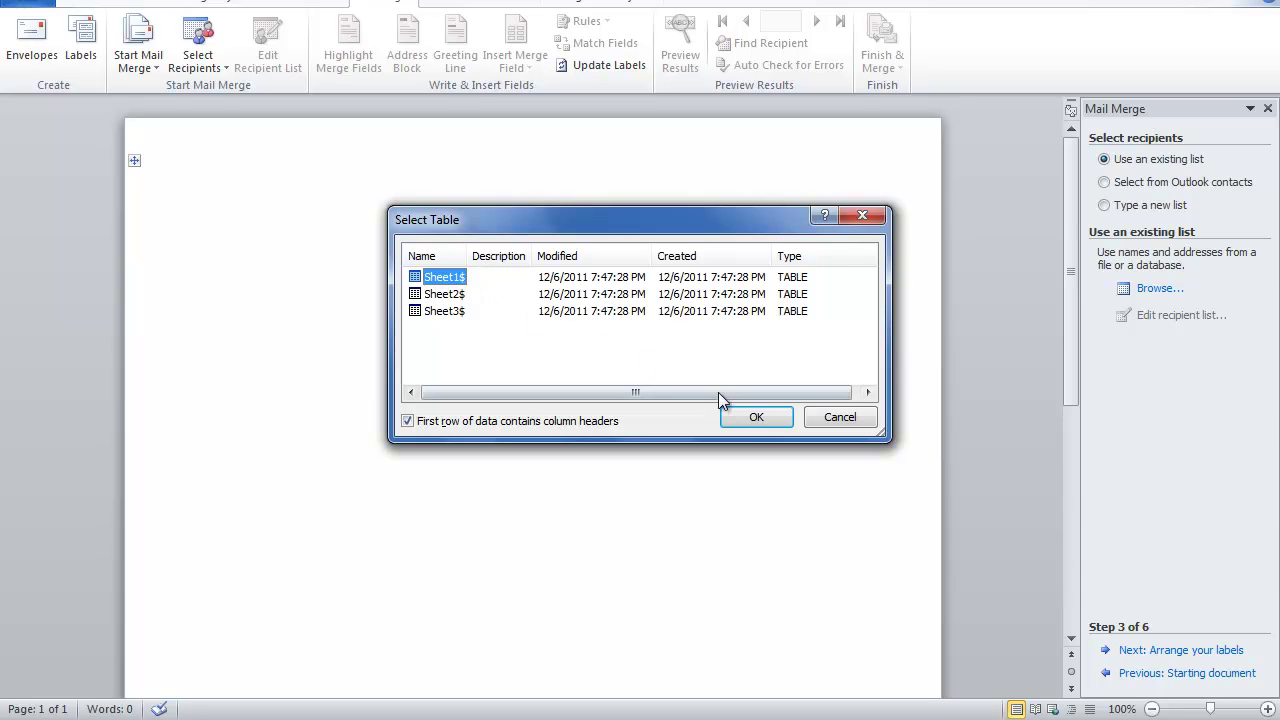
left_click(745, 412)
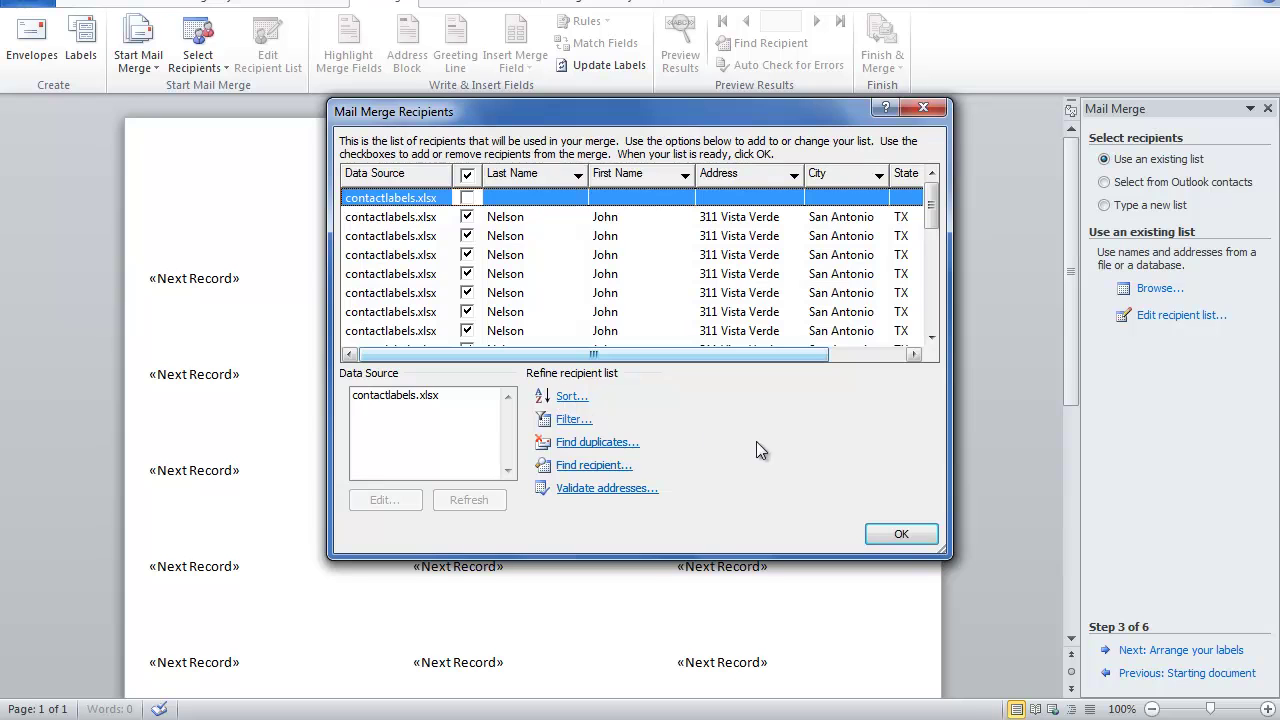
left_click(908, 542)
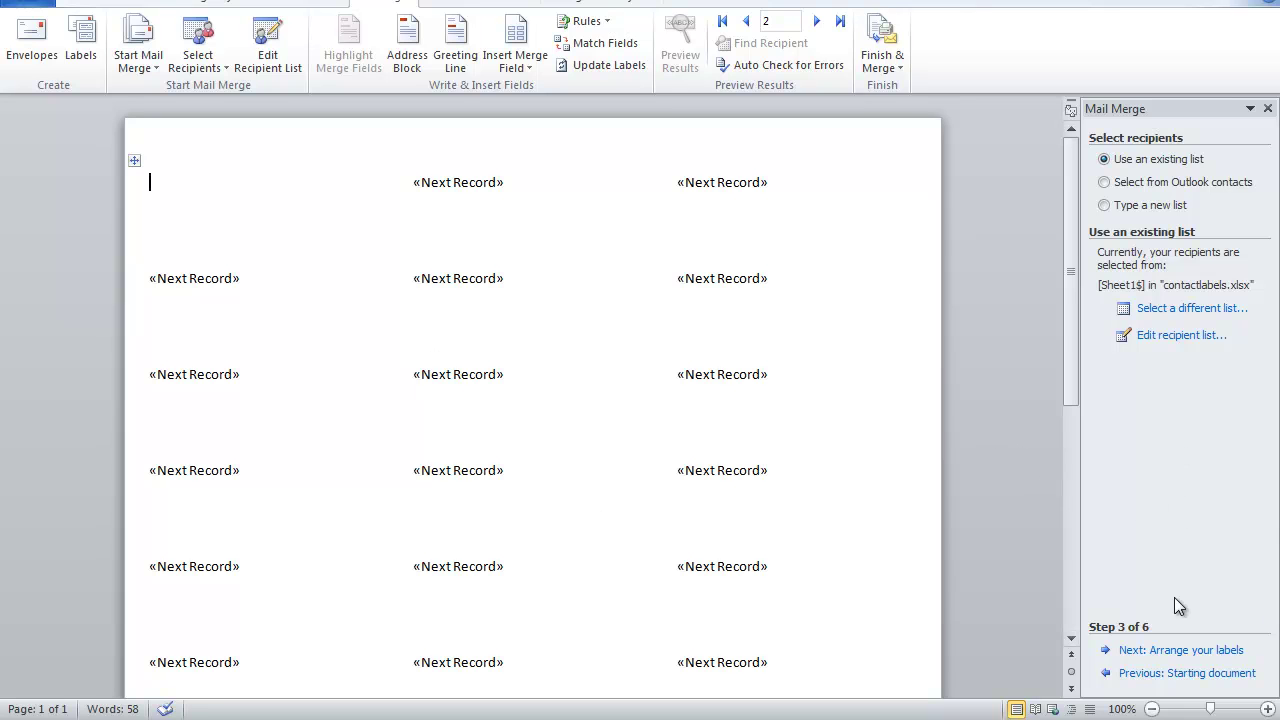
Step: Insert an address block in the Joshua Randall Jr. name format into the first label and replicate it to all labels
left_click(1178, 652)
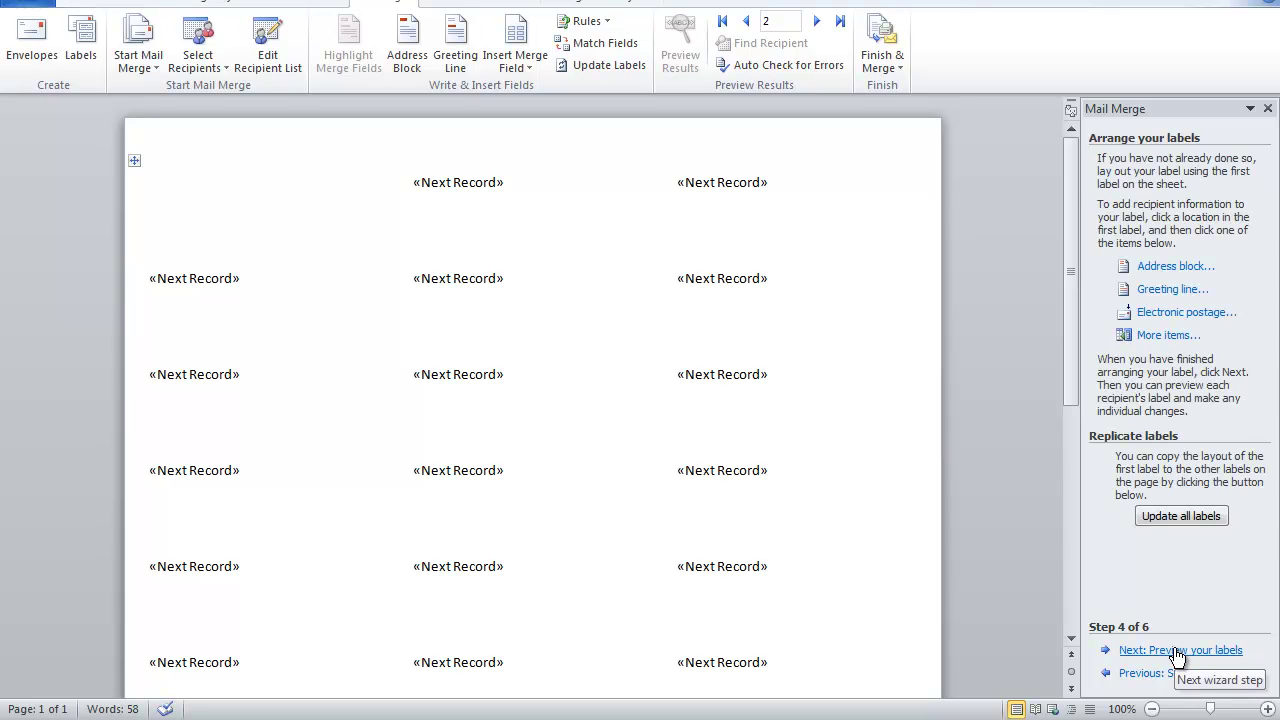
left_click(1156, 268)
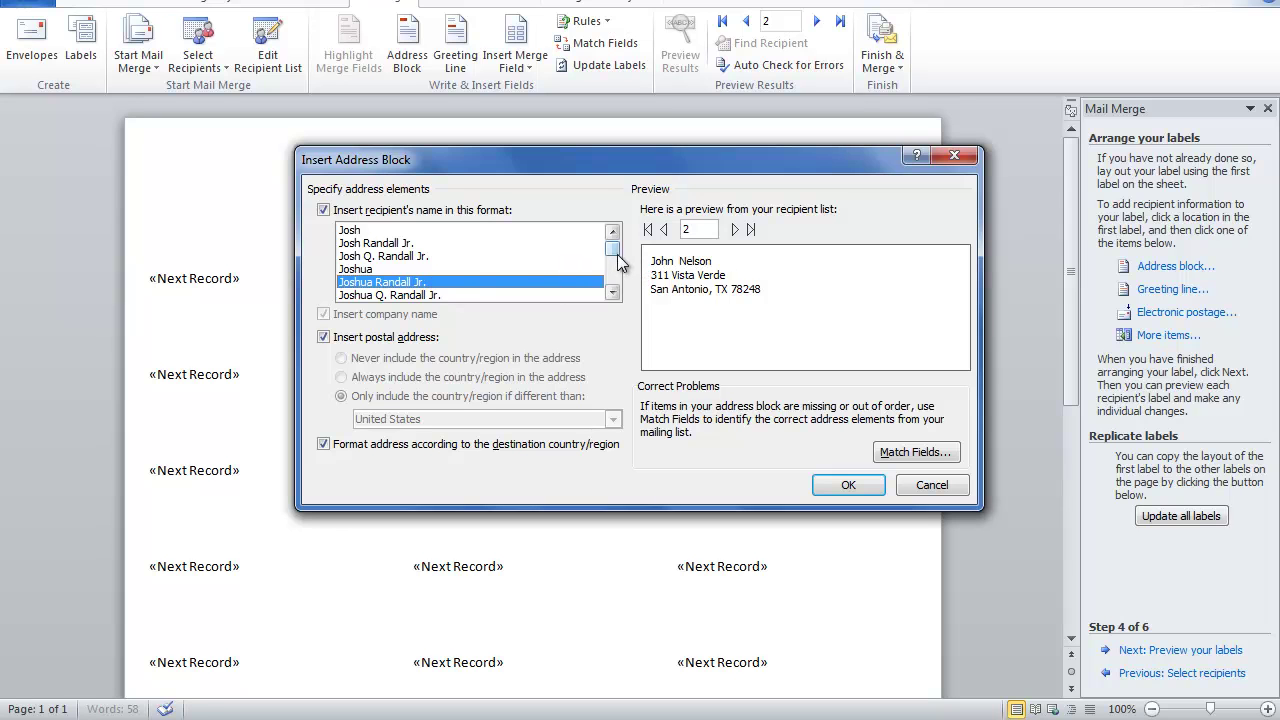
left_click_drag(620, 258, 458, 280)
left_click(849, 486)
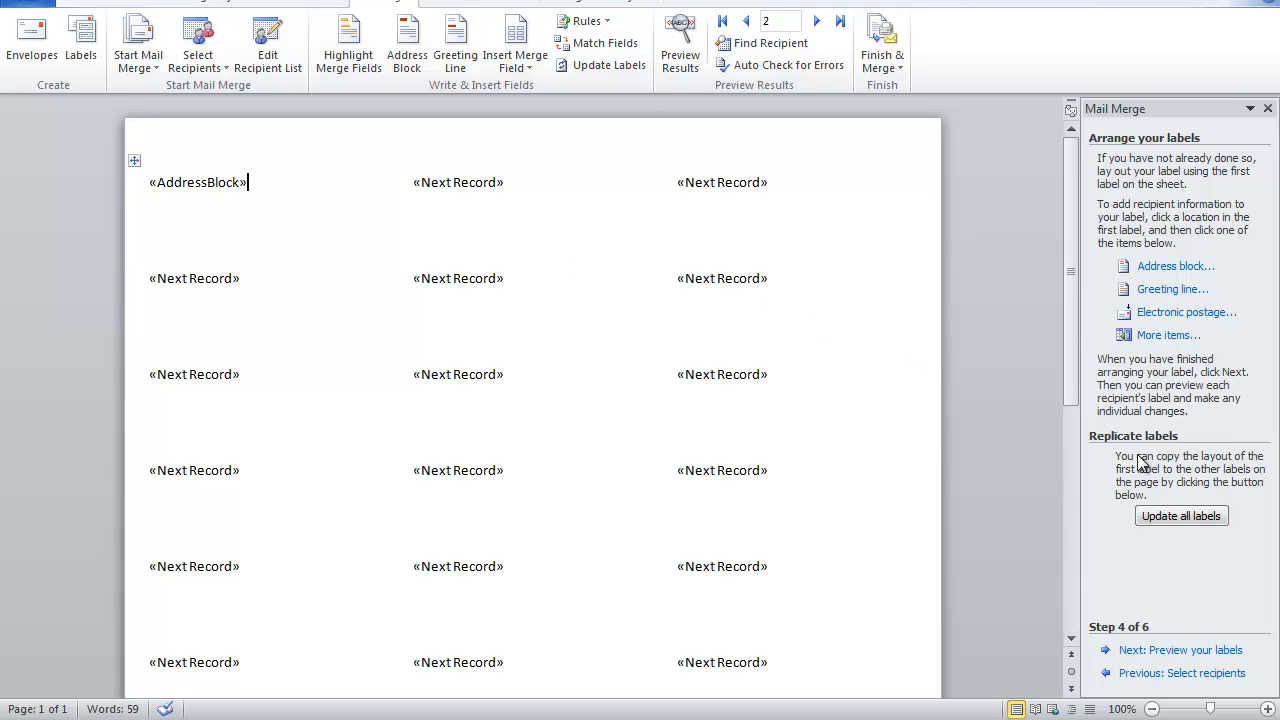
left_click(1181, 516)
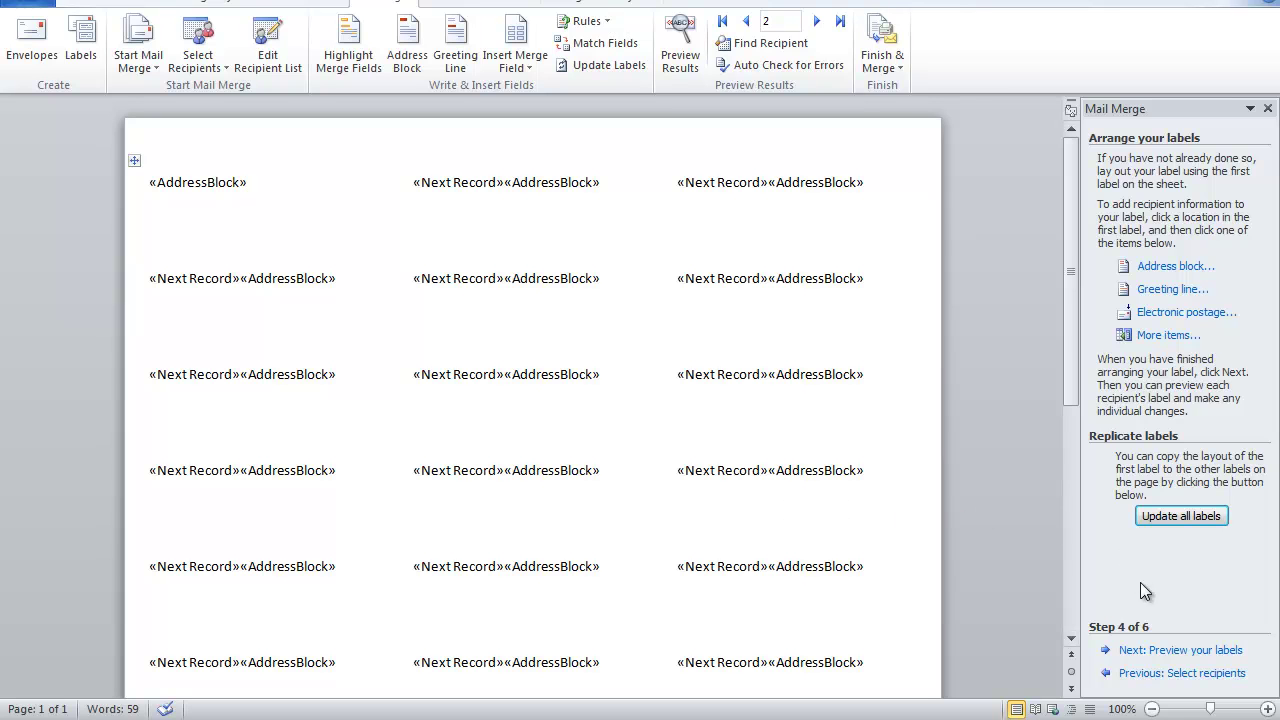
Step: Preview the merged labels and advance the wizard to completing the merge
left_click(1188, 652)
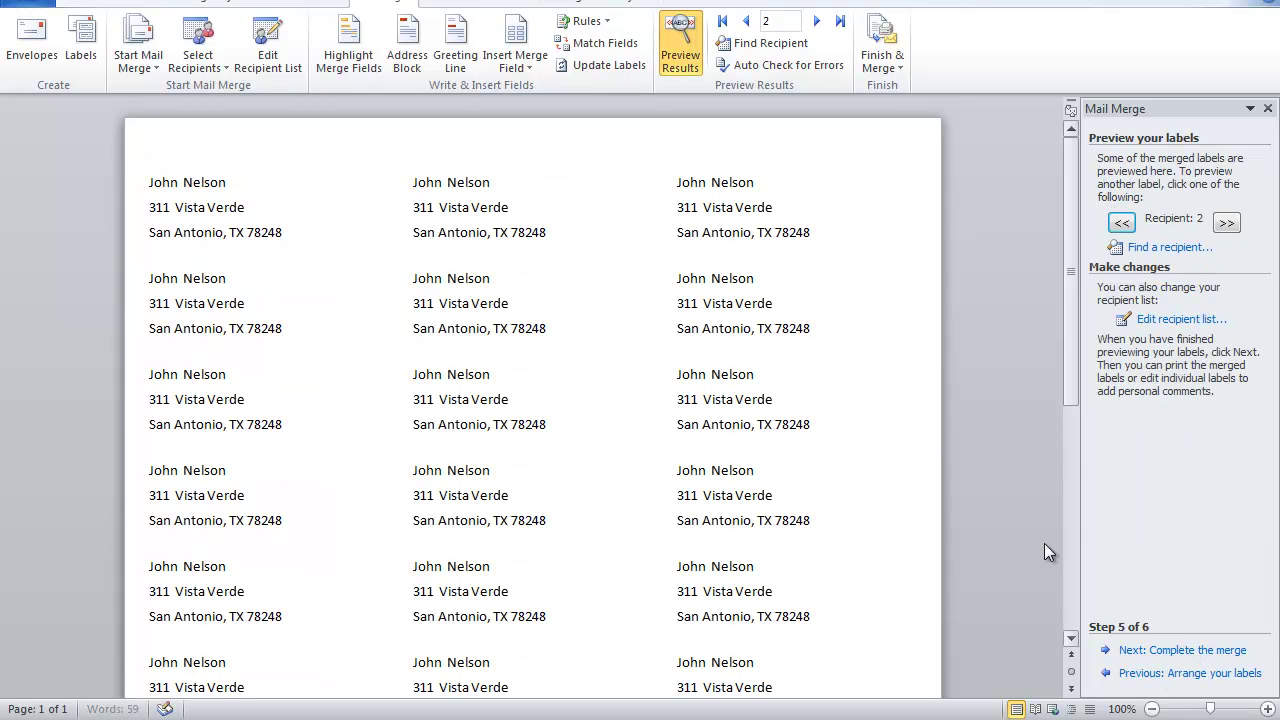
left_click_drag(1076, 348, 1083, 180)
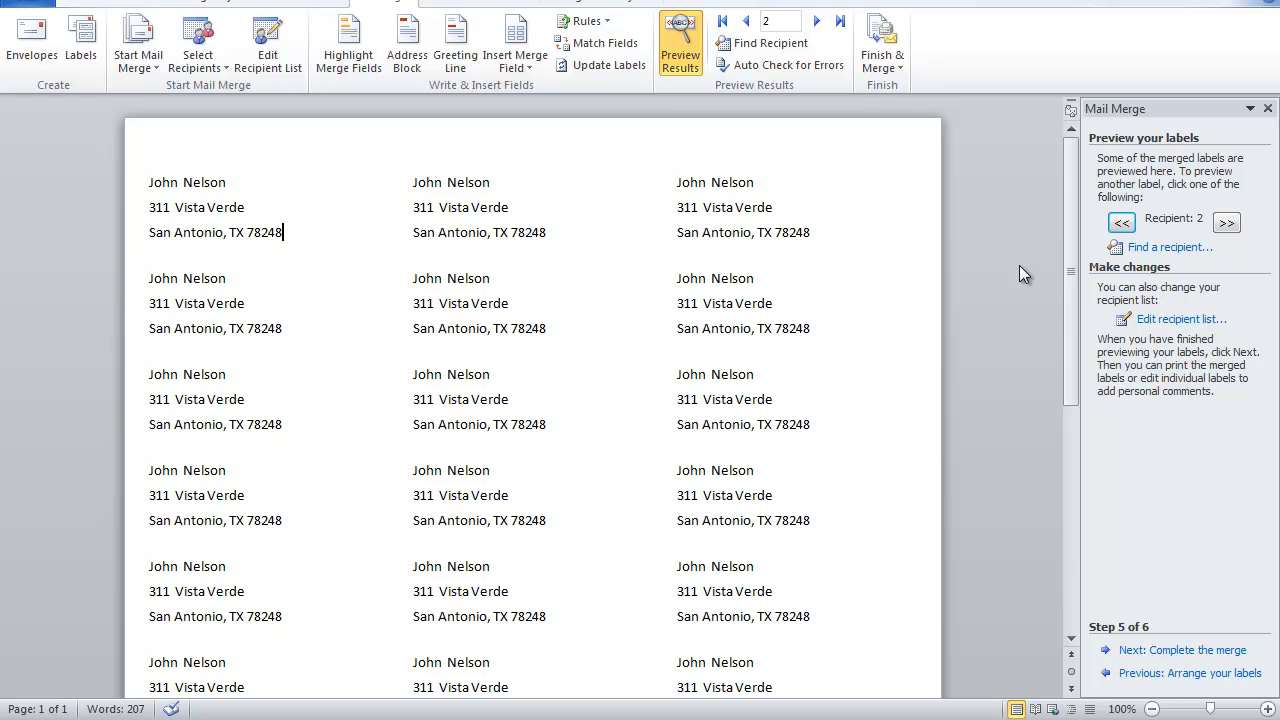
left_click(1175, 650)
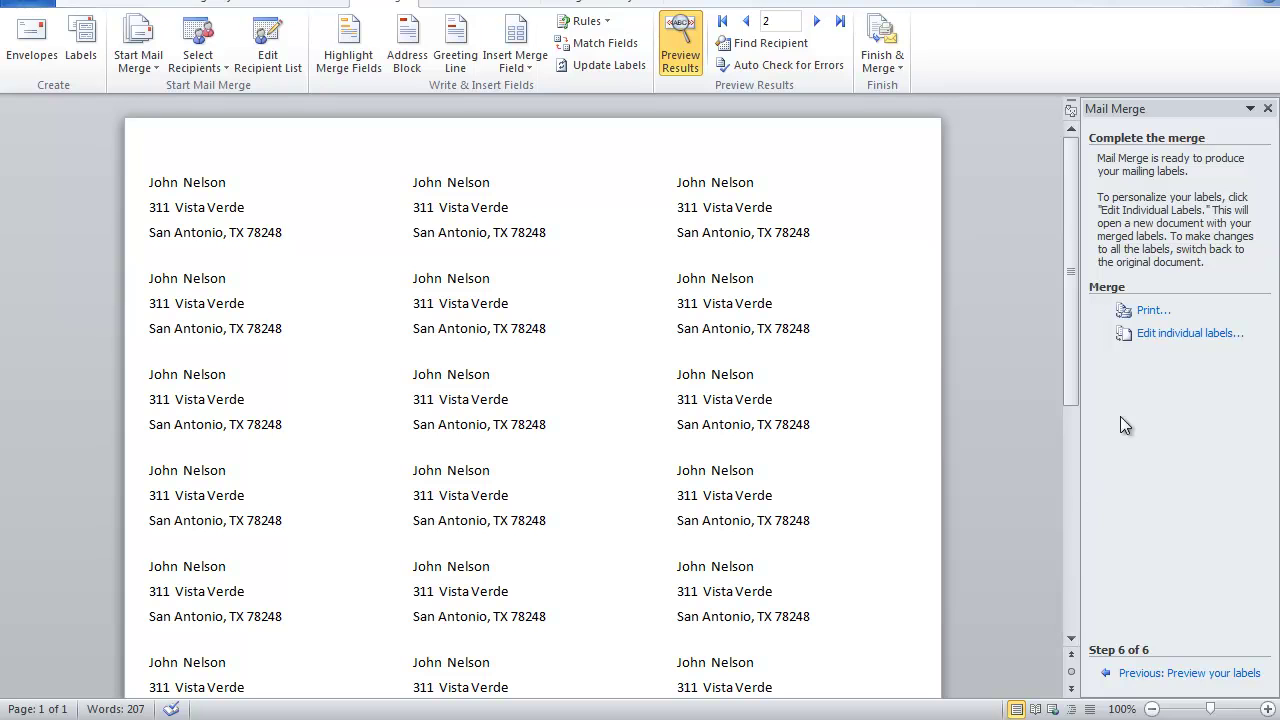
Step: Bring up the print settings for merging all records to the printer and cancel the print job
left_click(1150, 312)
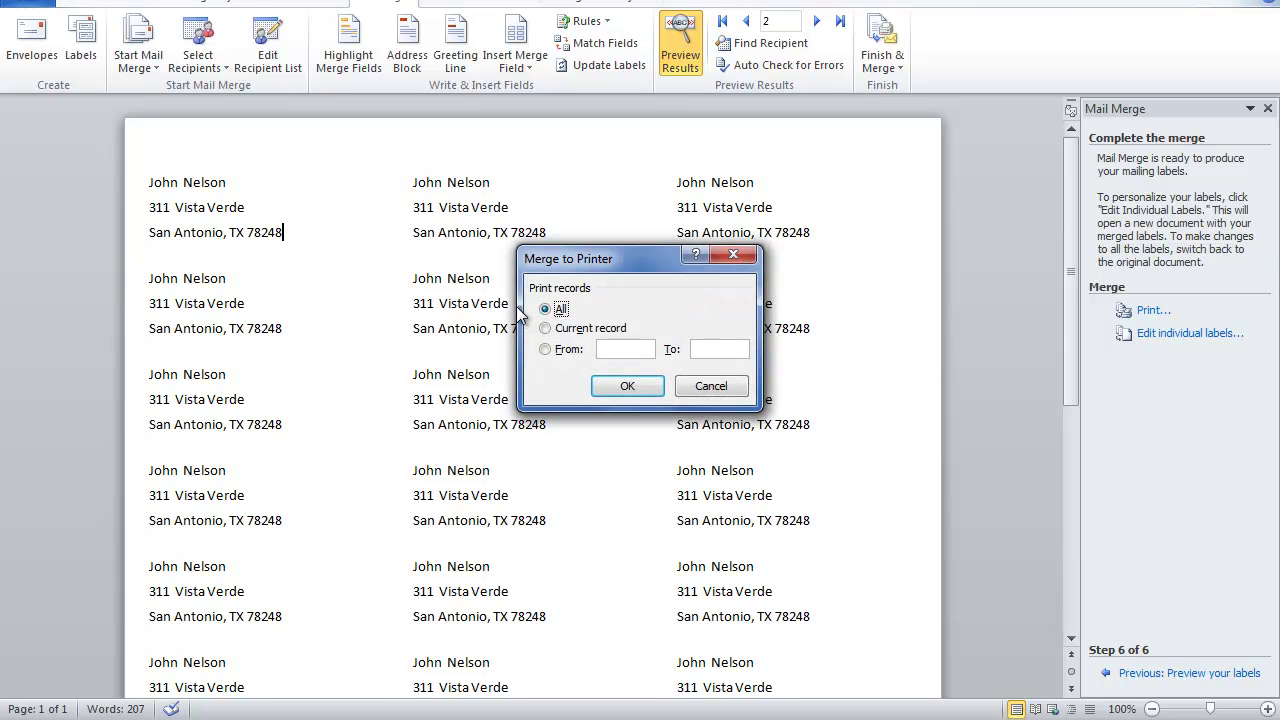
left_click(619, 386)
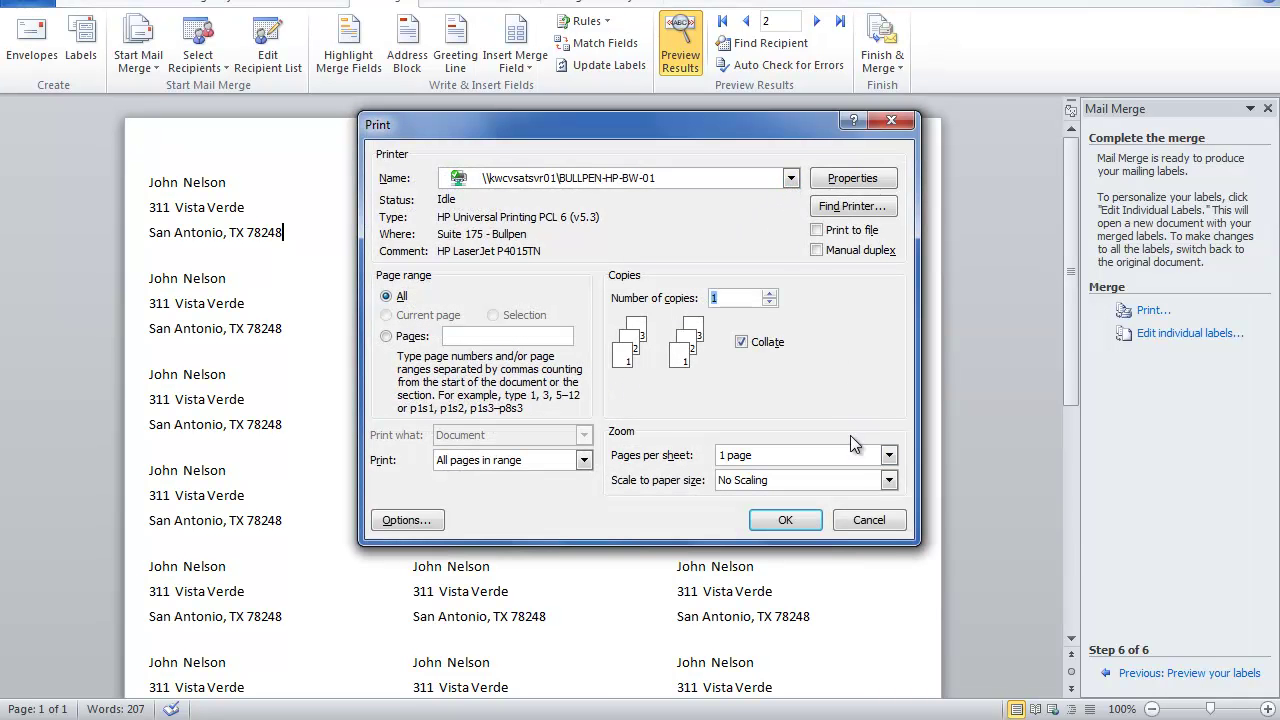
left_click(866, 520)
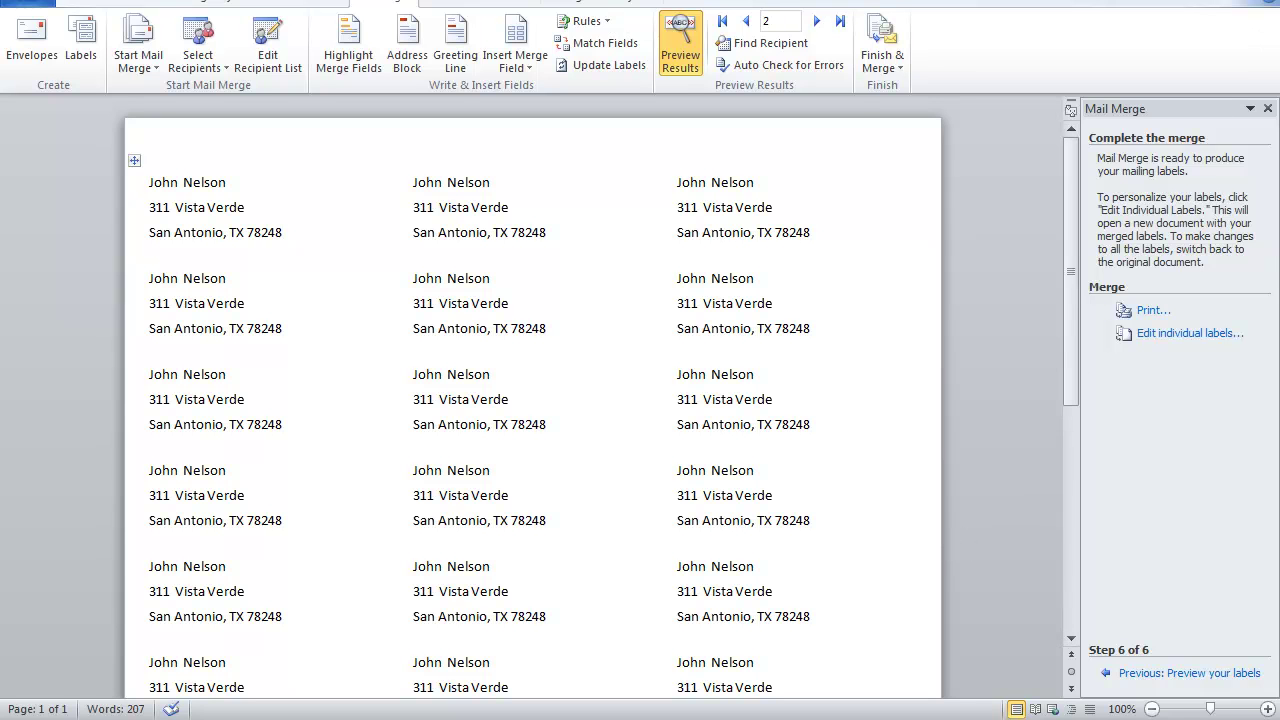
Step: Close the merged labels document without saving and open Microsoft Word 2010 again with a blank document
left_click(1262, 2)
left_click(622, 376)
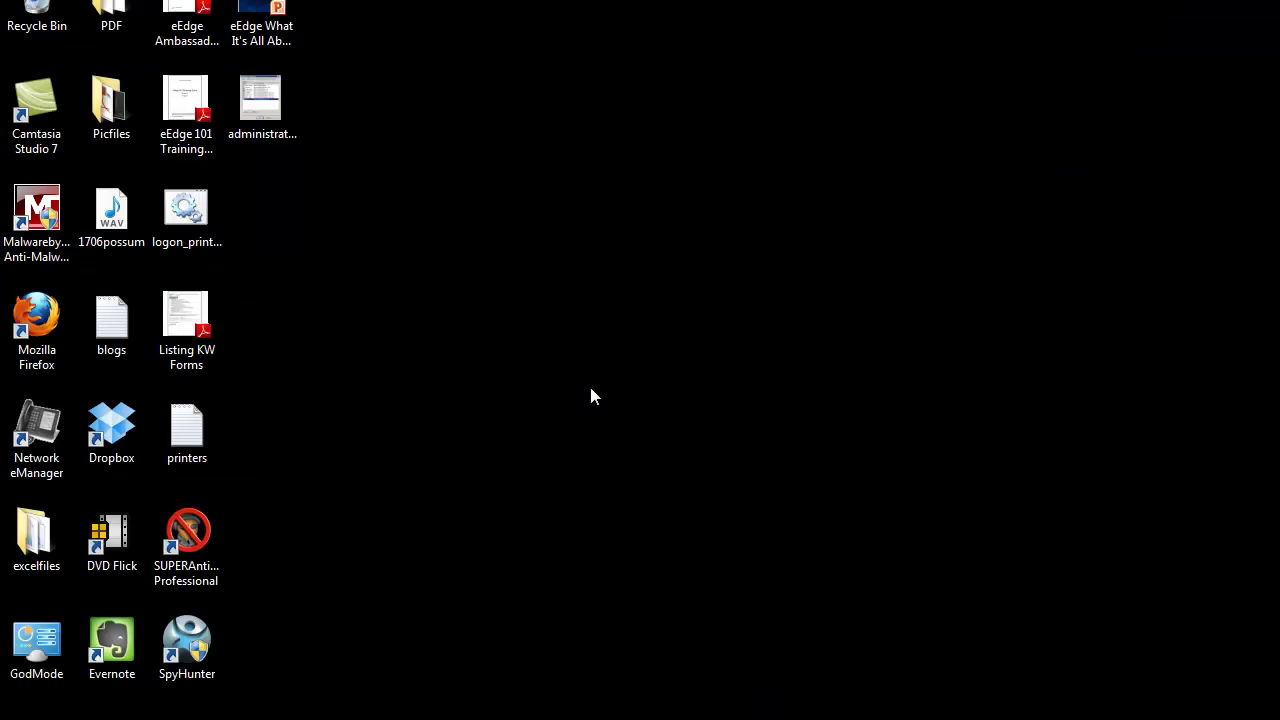
left_click(54, 719)
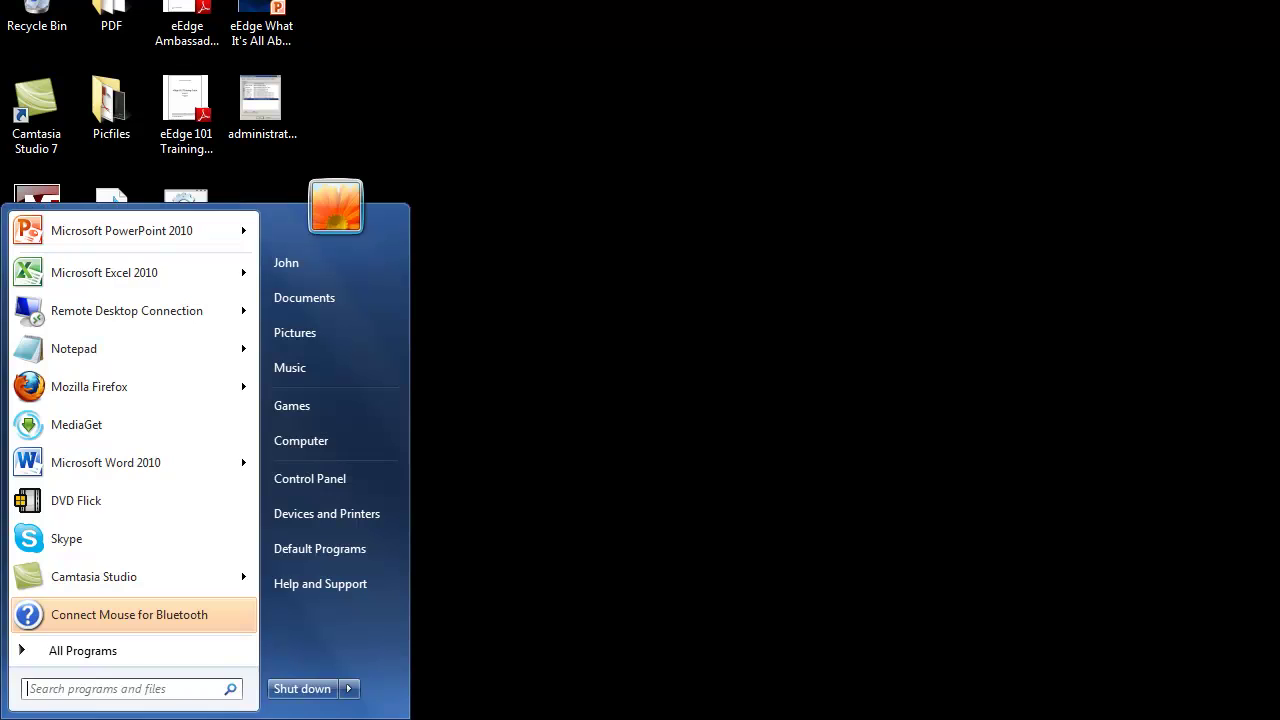
left_click(146, 463)
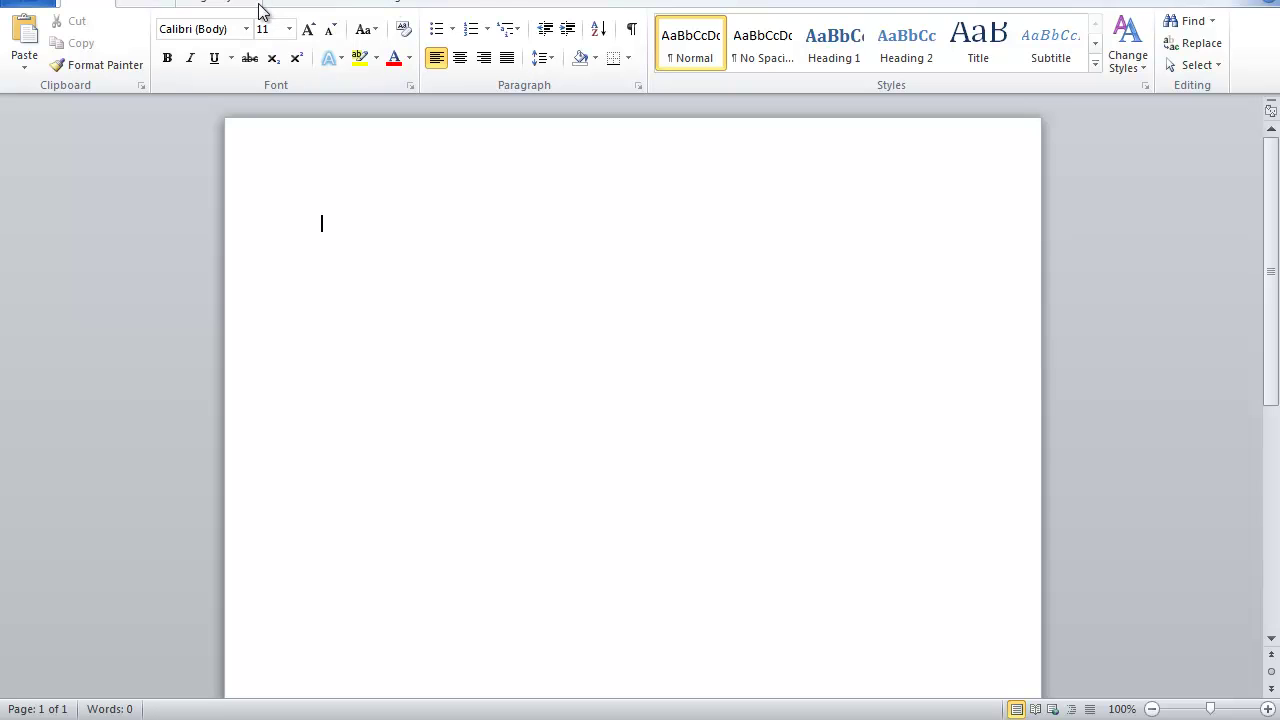
Step: Start a Labels mail merge directly, without the wizard, using Avery US Letter 5160 Easy Peel Address Labels
left_click(381, 3)
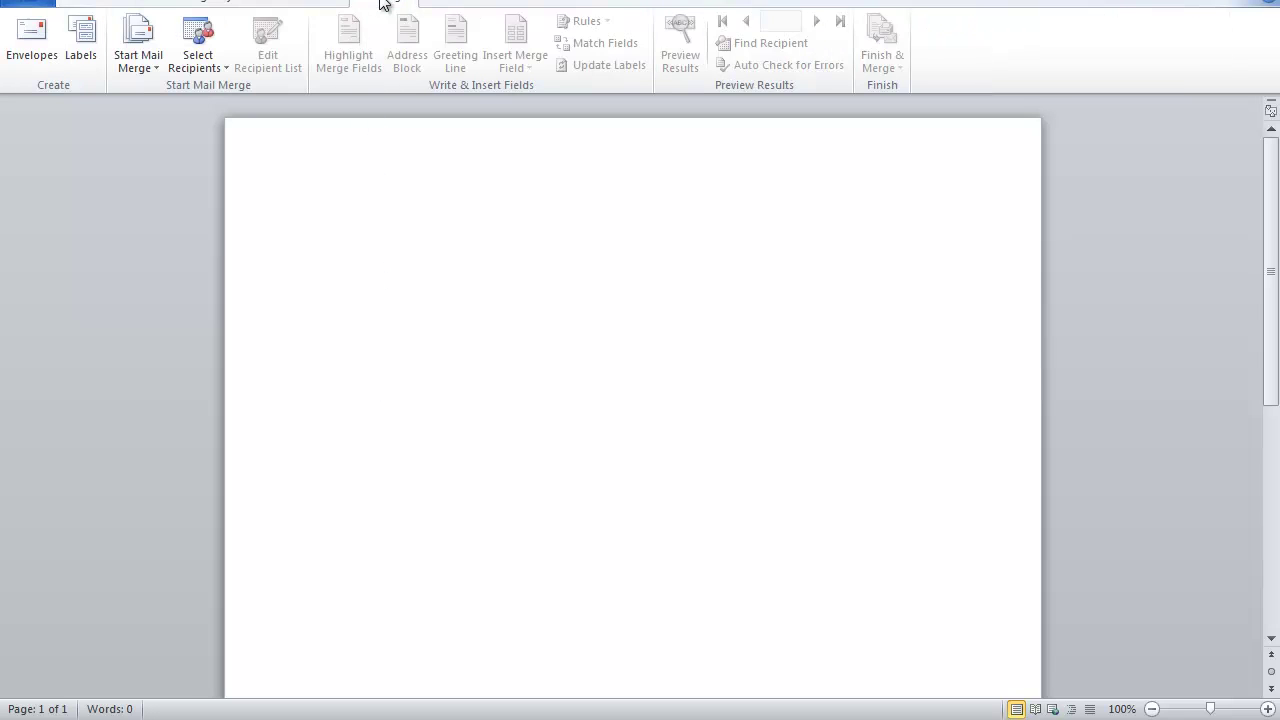
left_click(140, 50)
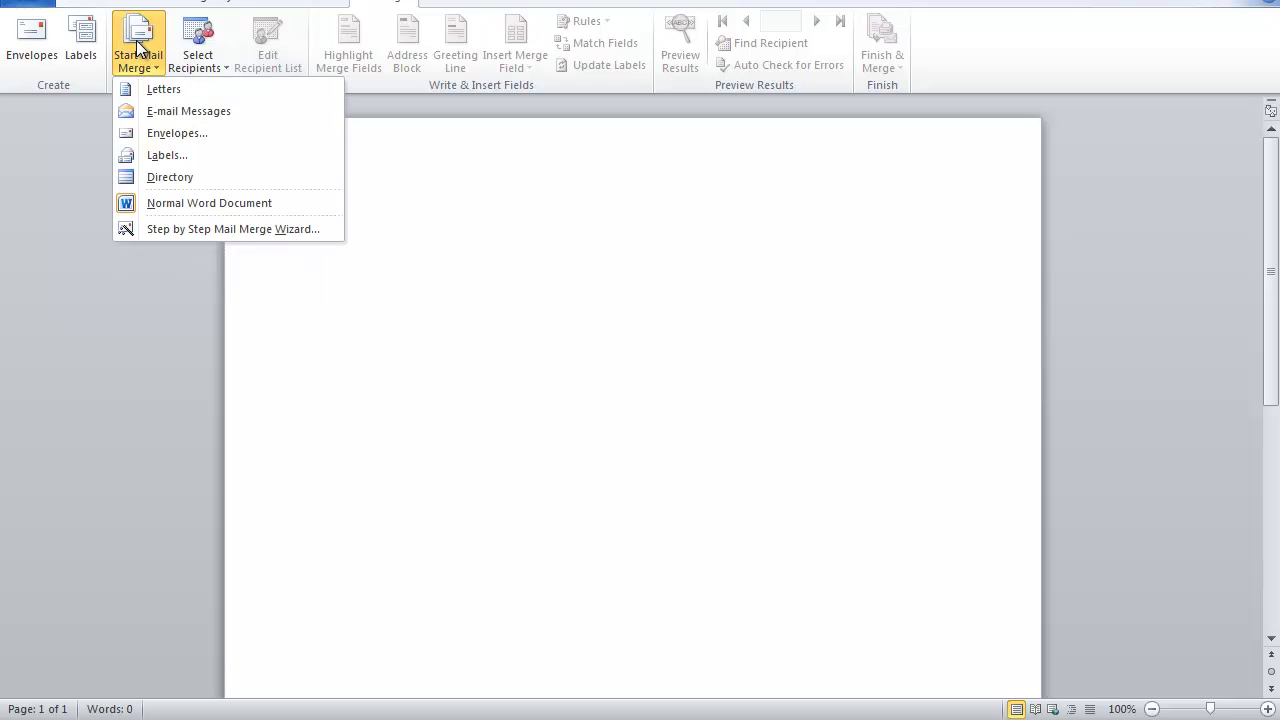
left_click(161, 157)
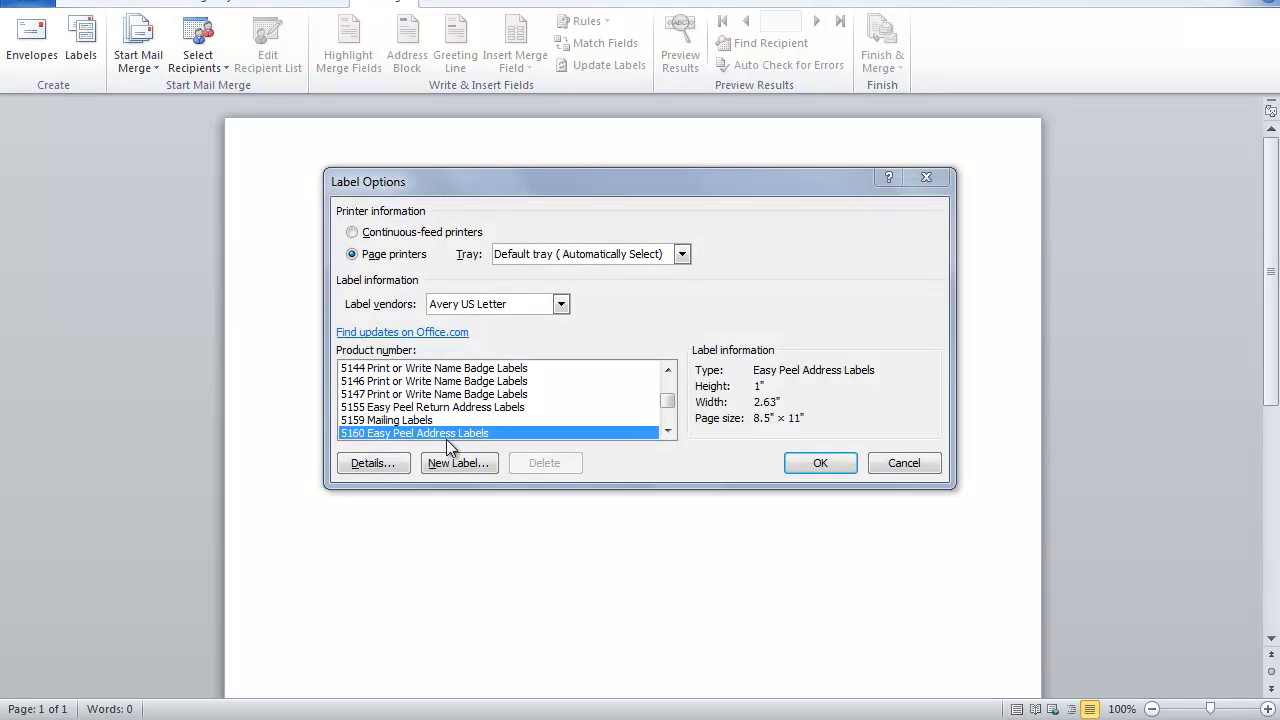
left_click(808, 470)
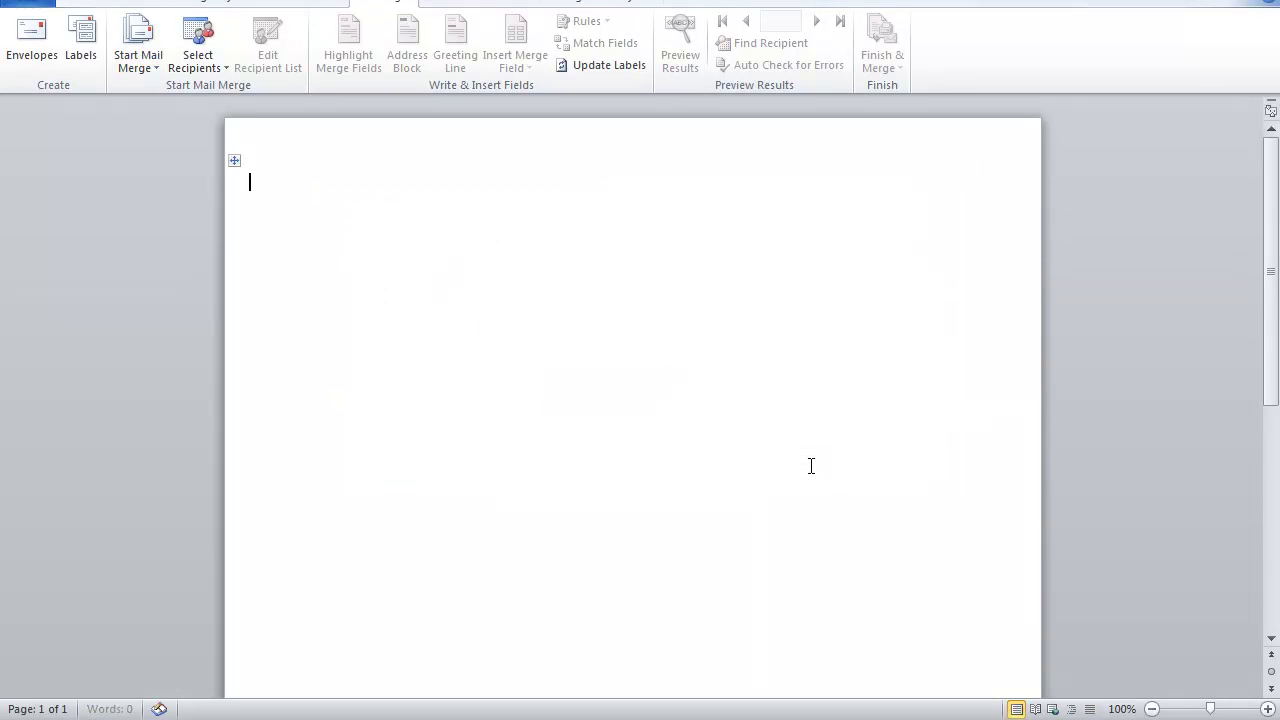
Step: Use Sheet1$ of the existing contactlabels workbook in the Documents library as the recipient list, with the first row as column headers
left_click(195, 58)
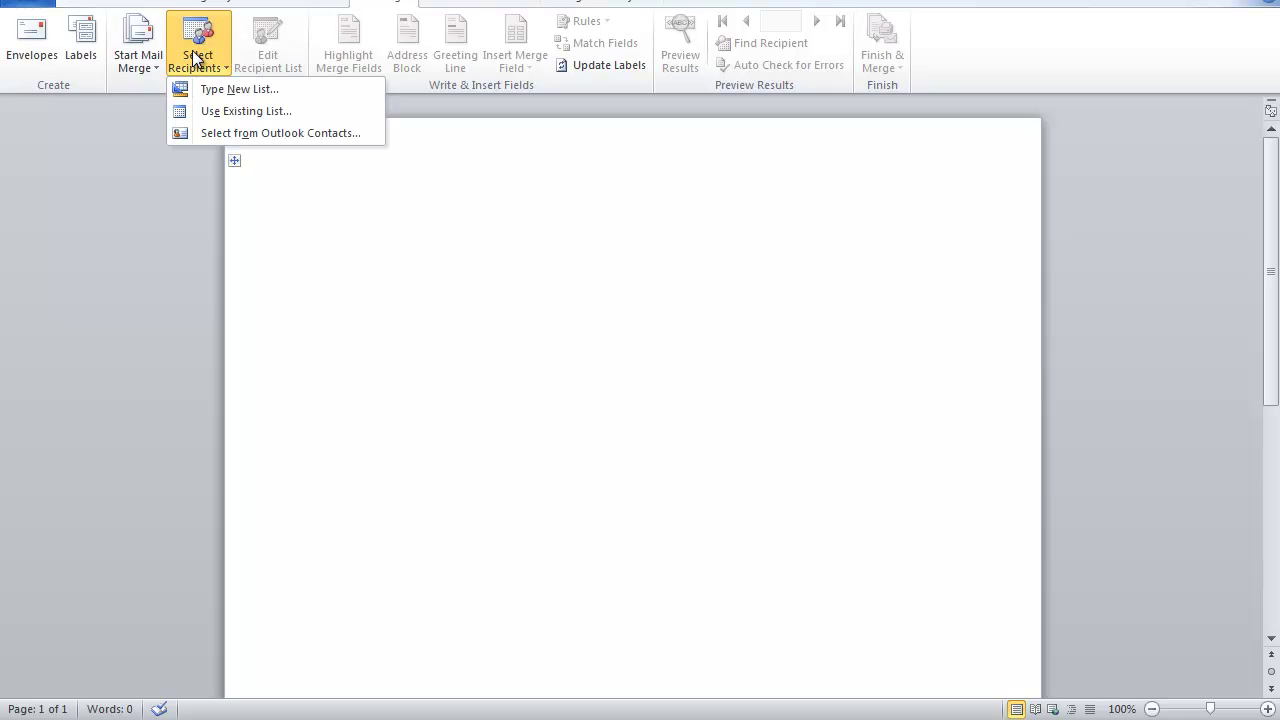
left_click(238, 108)
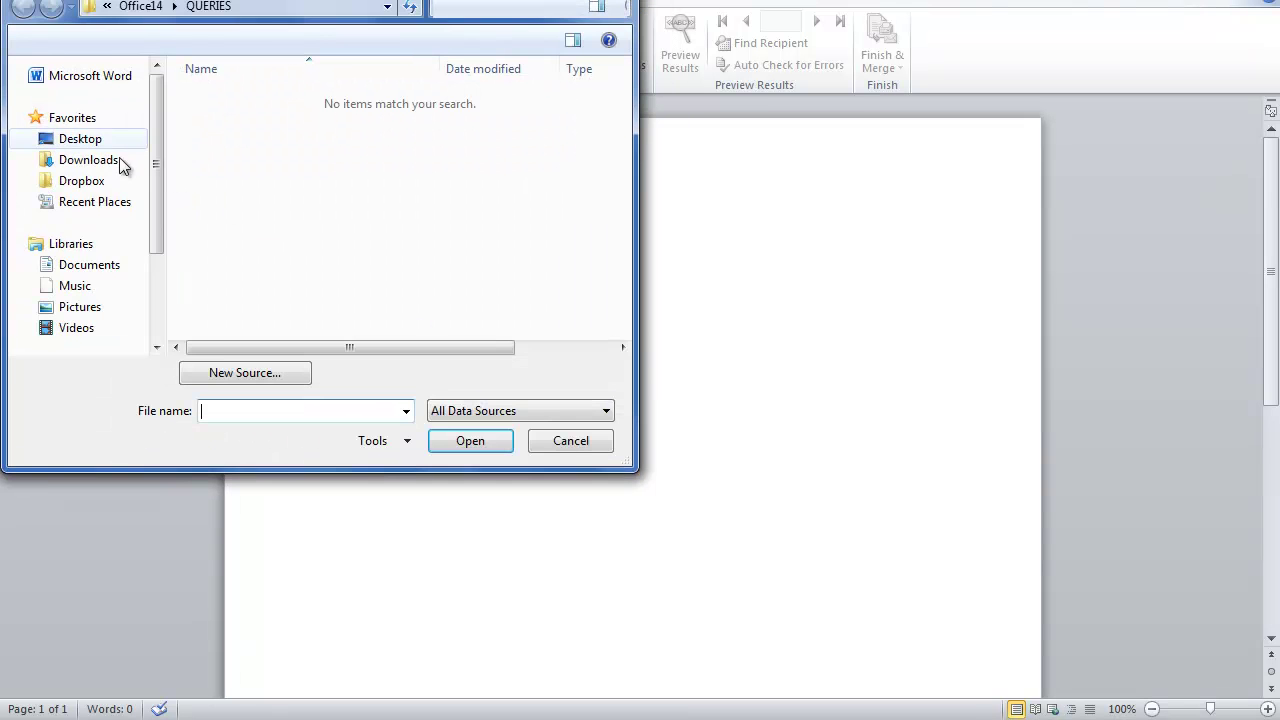
left_click(88, 153)
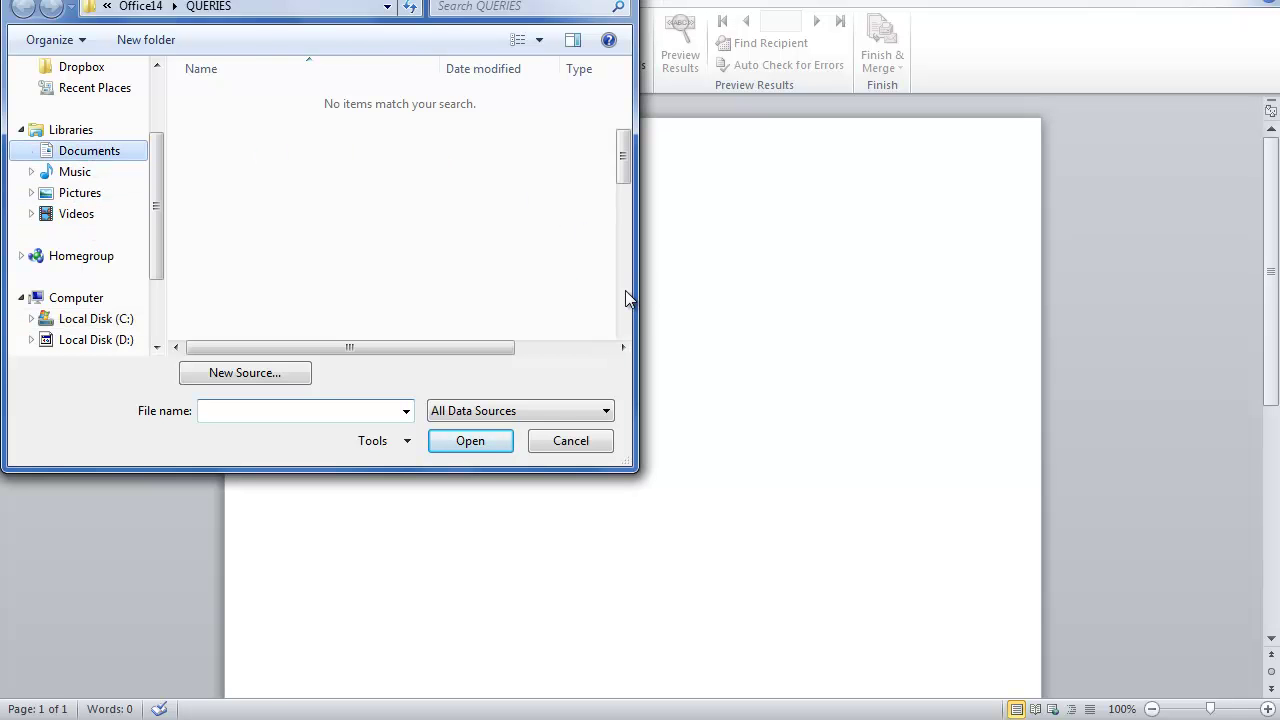
scroll(625, 290, "down", 2)
scroll(625, 290, "down", 4)
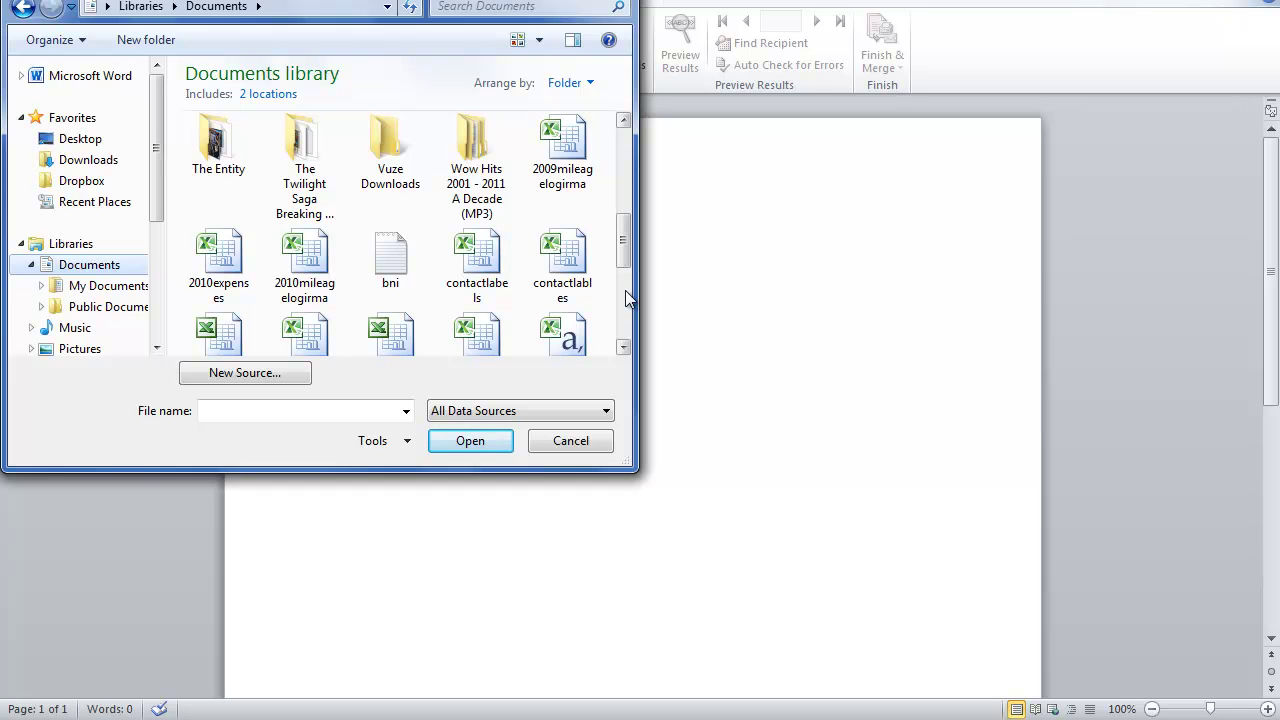
double_click(479, 252)
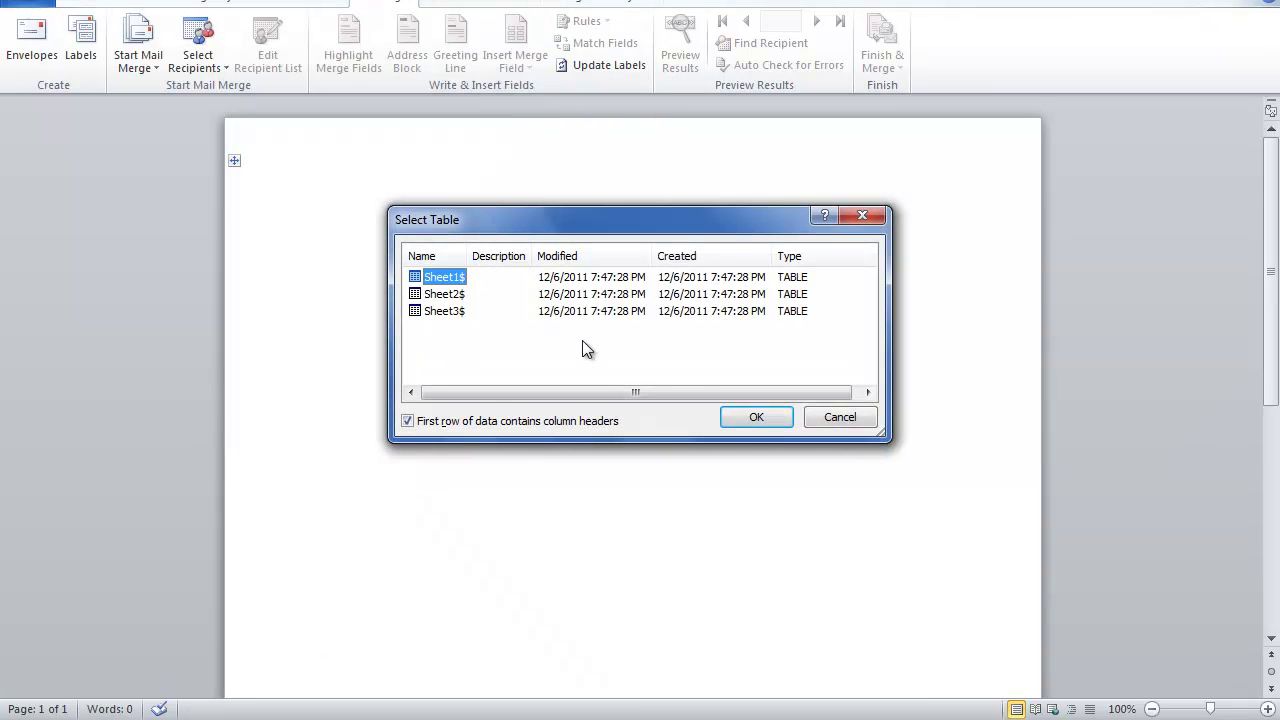
left_click(738, 419)
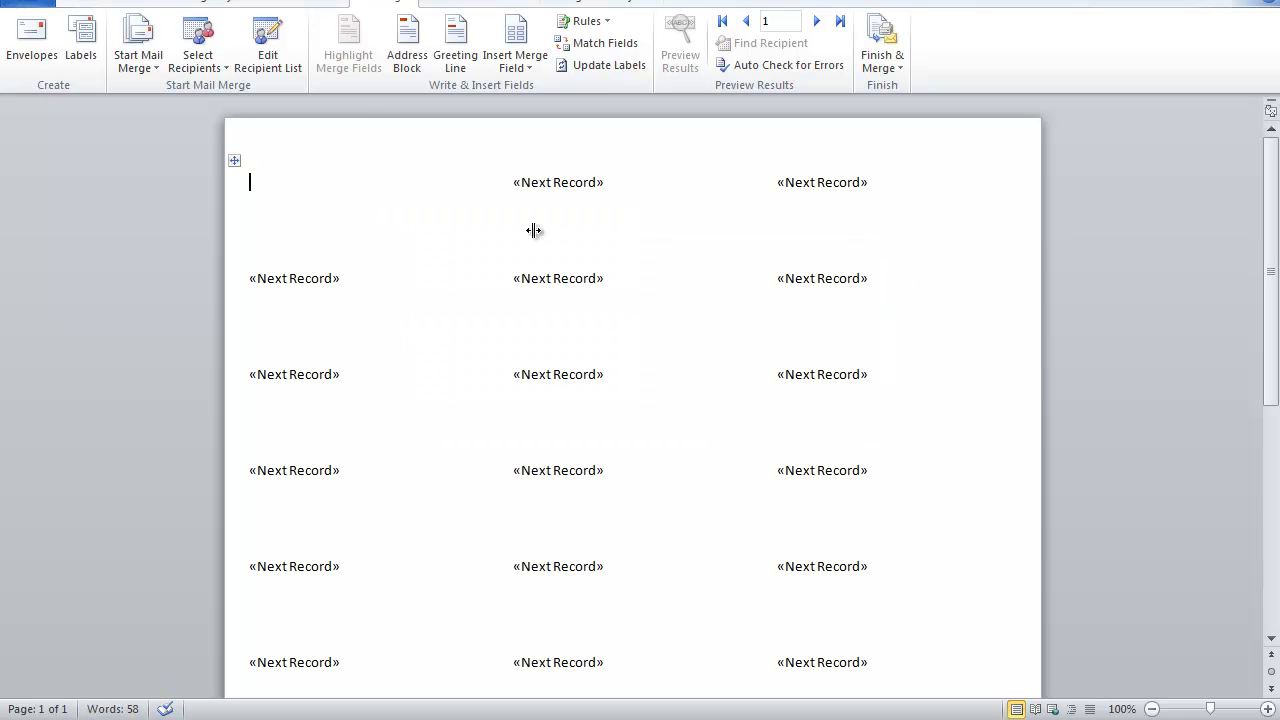
Step: Insert an address block with the default name format in the first label and replicate it to all labels
left_click(407, 45)
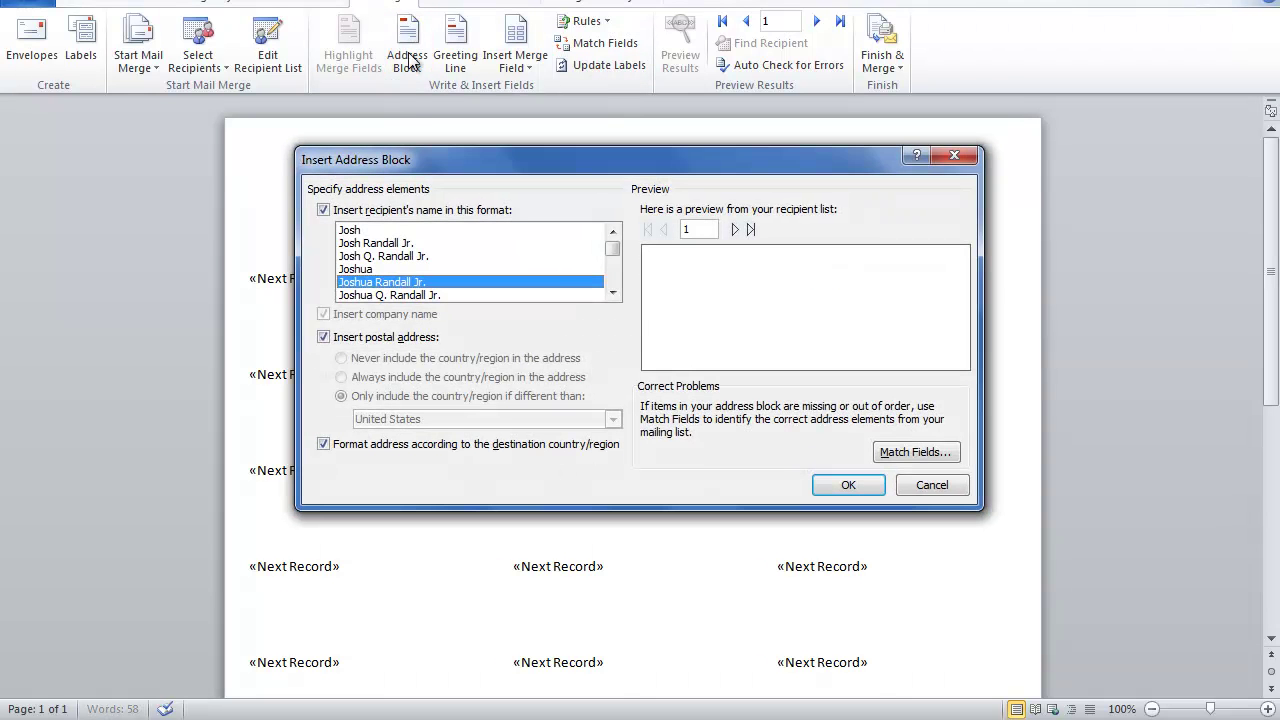
left_click(846, 485)
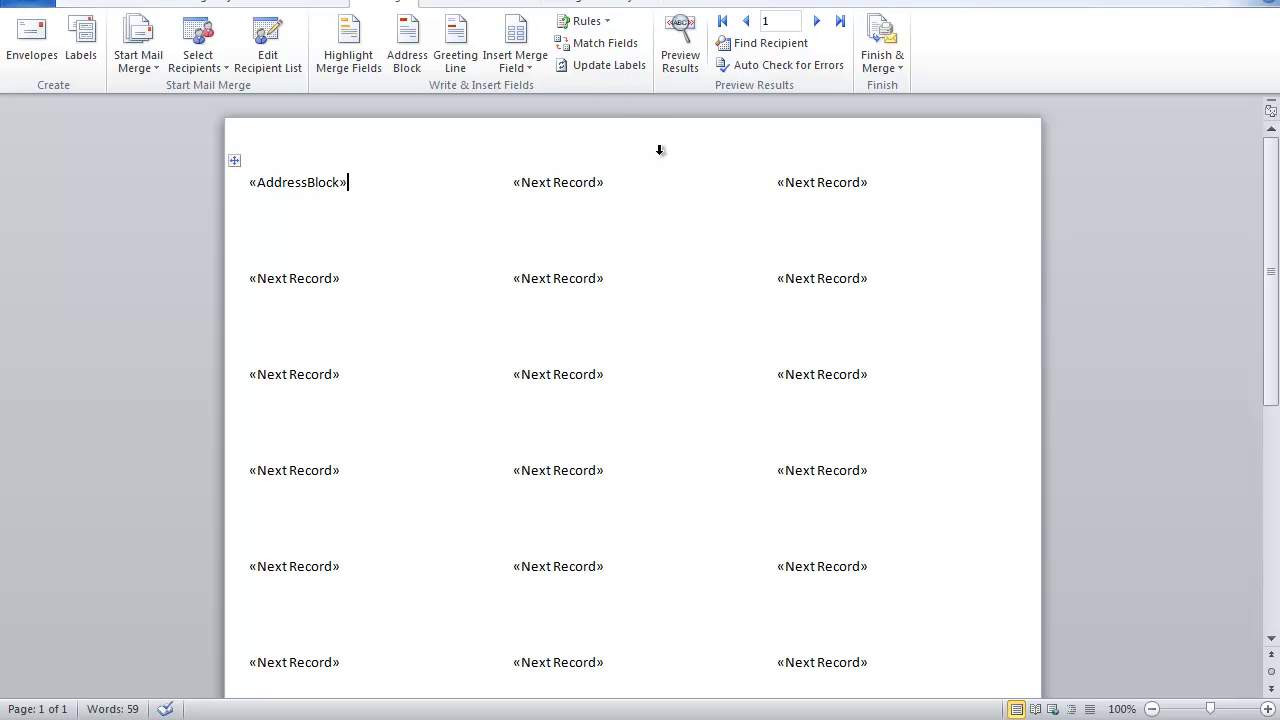
left_click(596, 64)
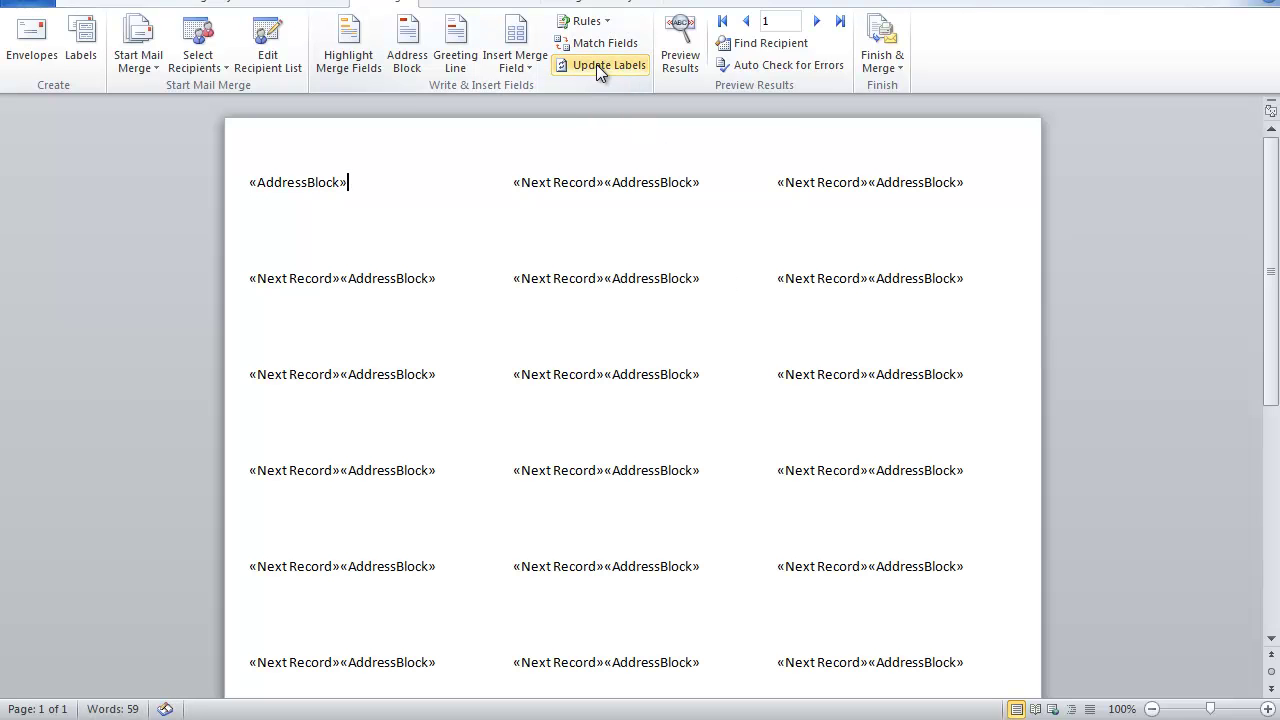
Step: Preview the merged labels, bring up the option to print all merged records, and cancel it
left_click(677, 60)
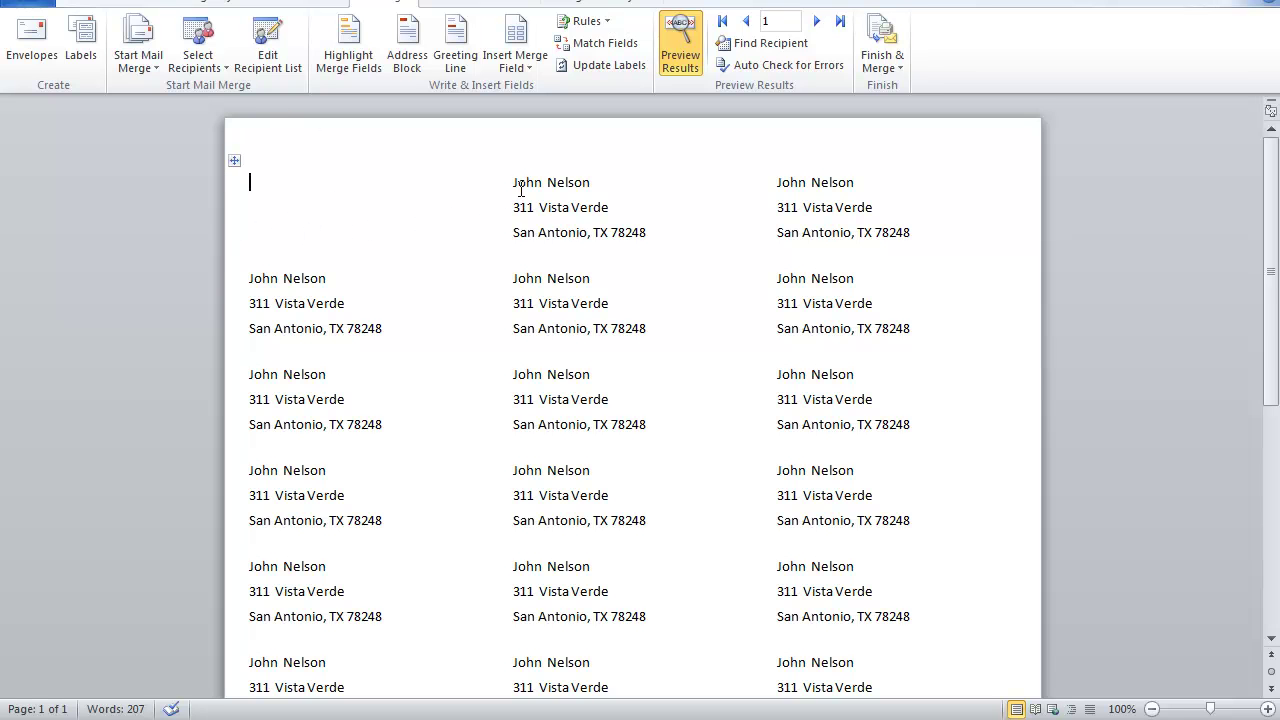
left_click(884, 58)
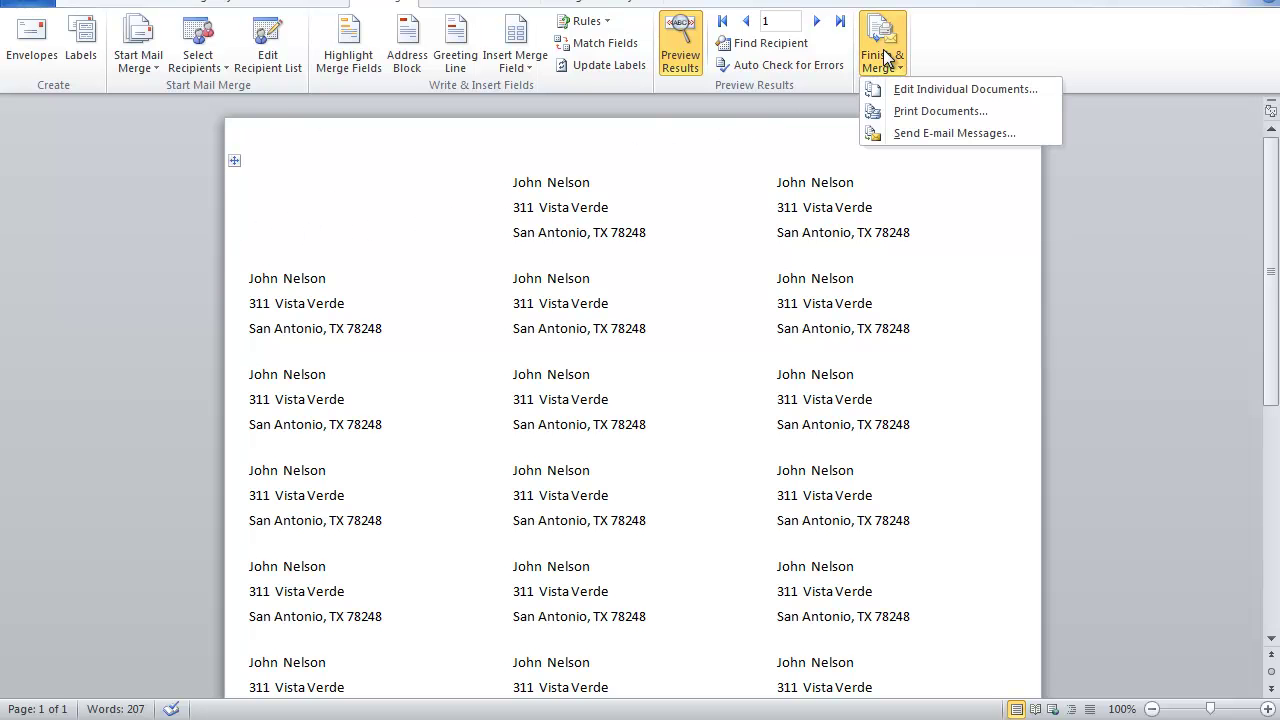
left_click(926, 110)
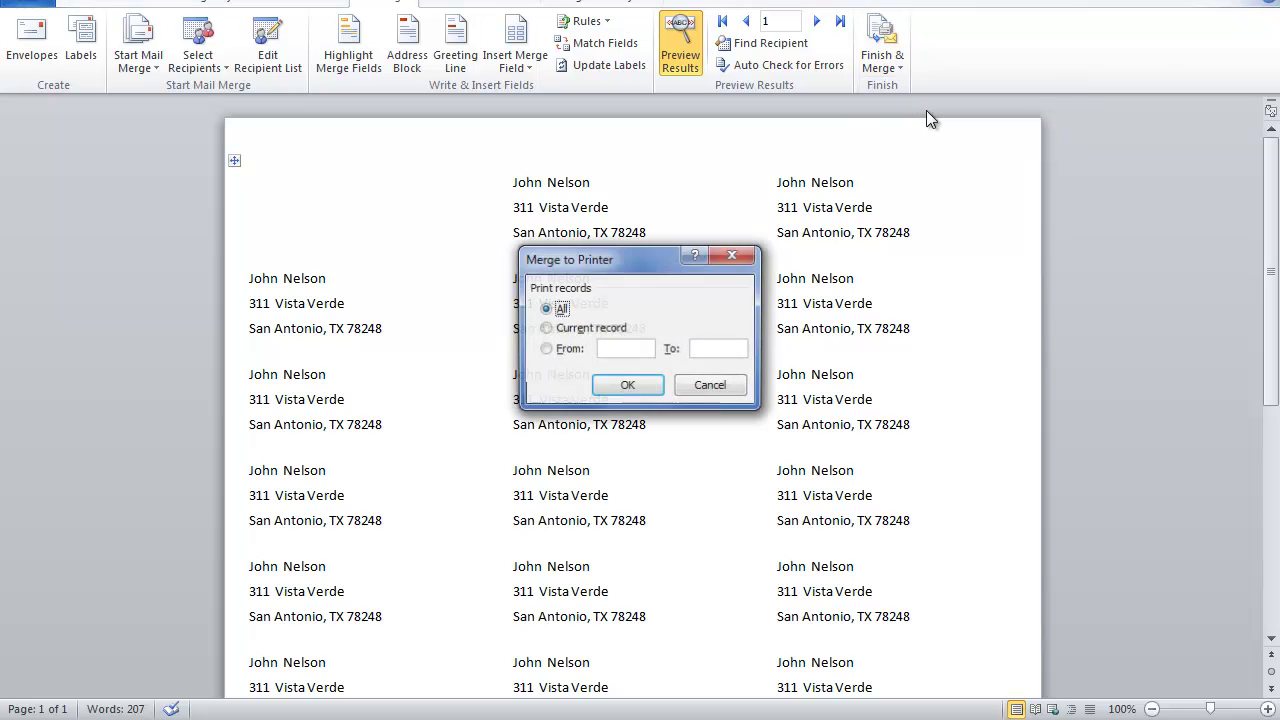
left_click(711, 386)
Step: Close the labels document without saving and open Microsoft Word 2010 again with a blank document
left_click(1262, 4)
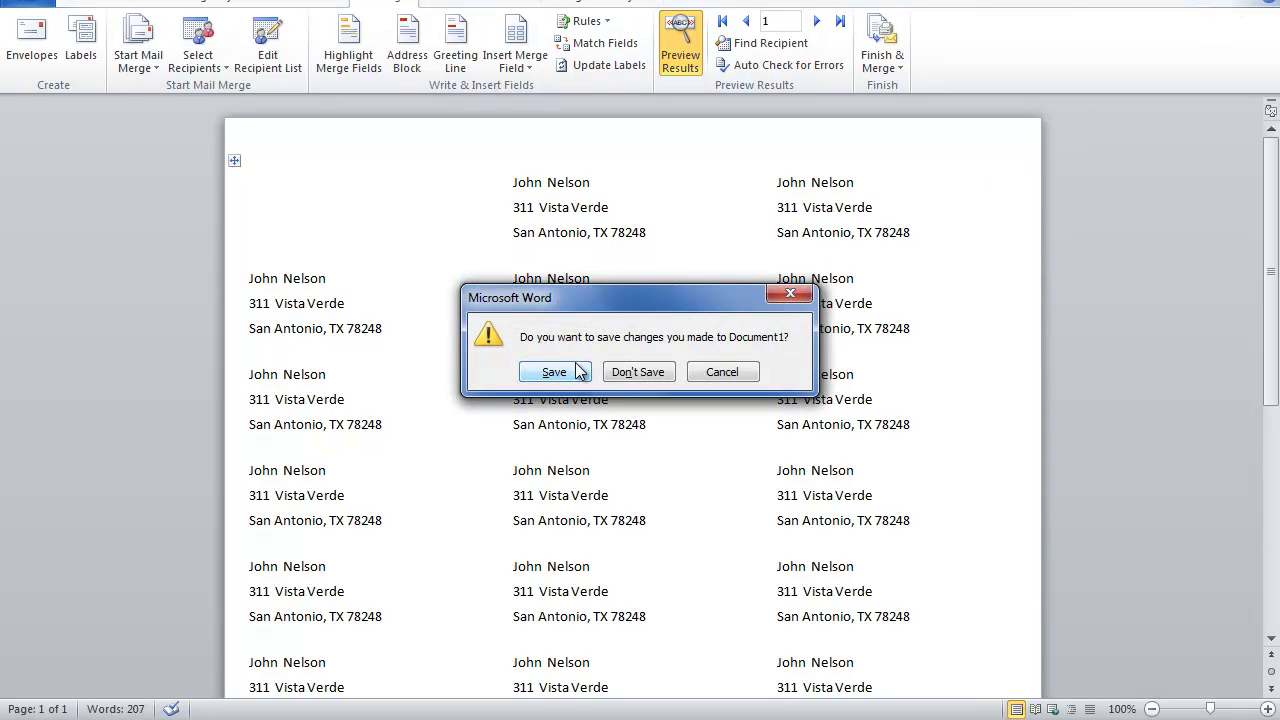
left_click(624, 374)
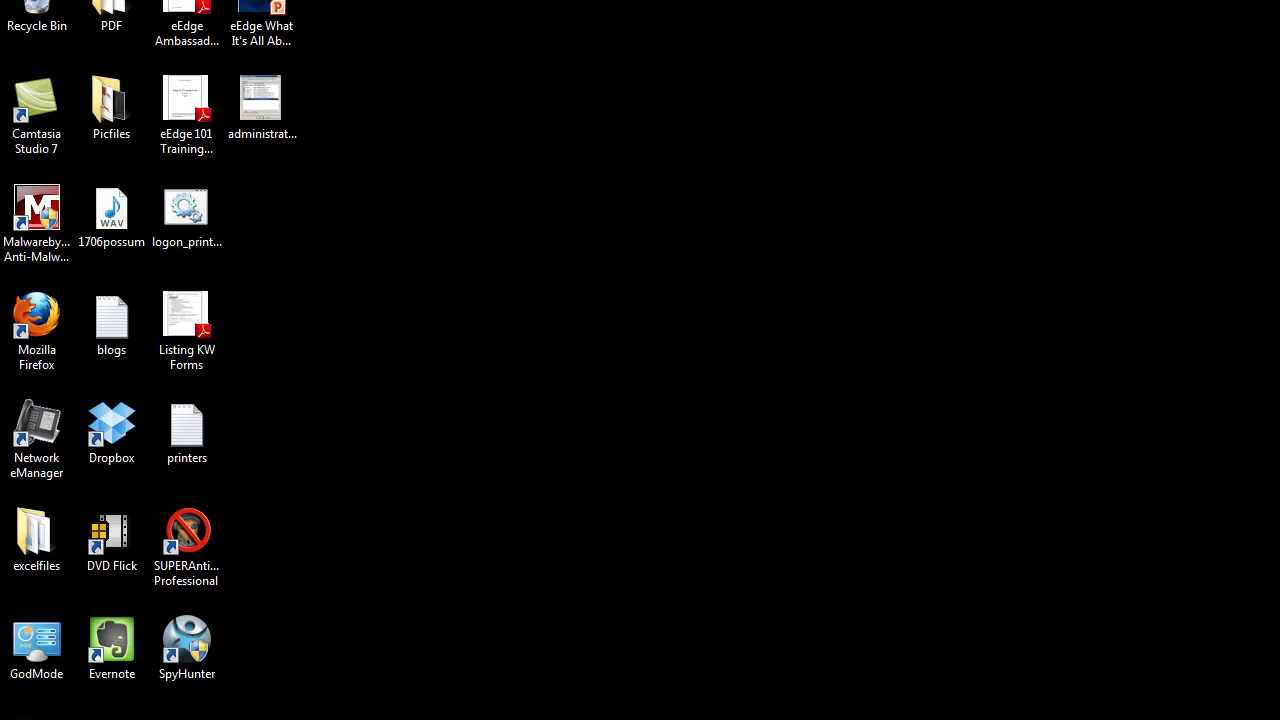
left_click(20, 719)
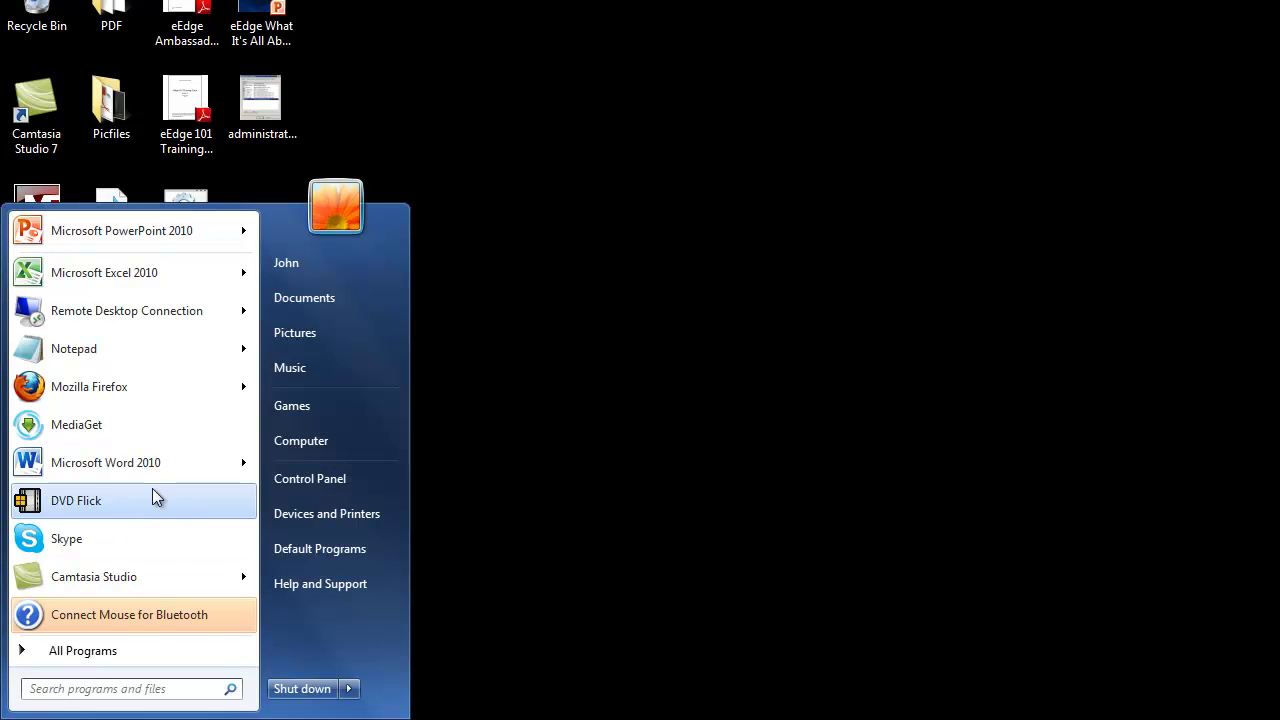
left_click(160, 464)
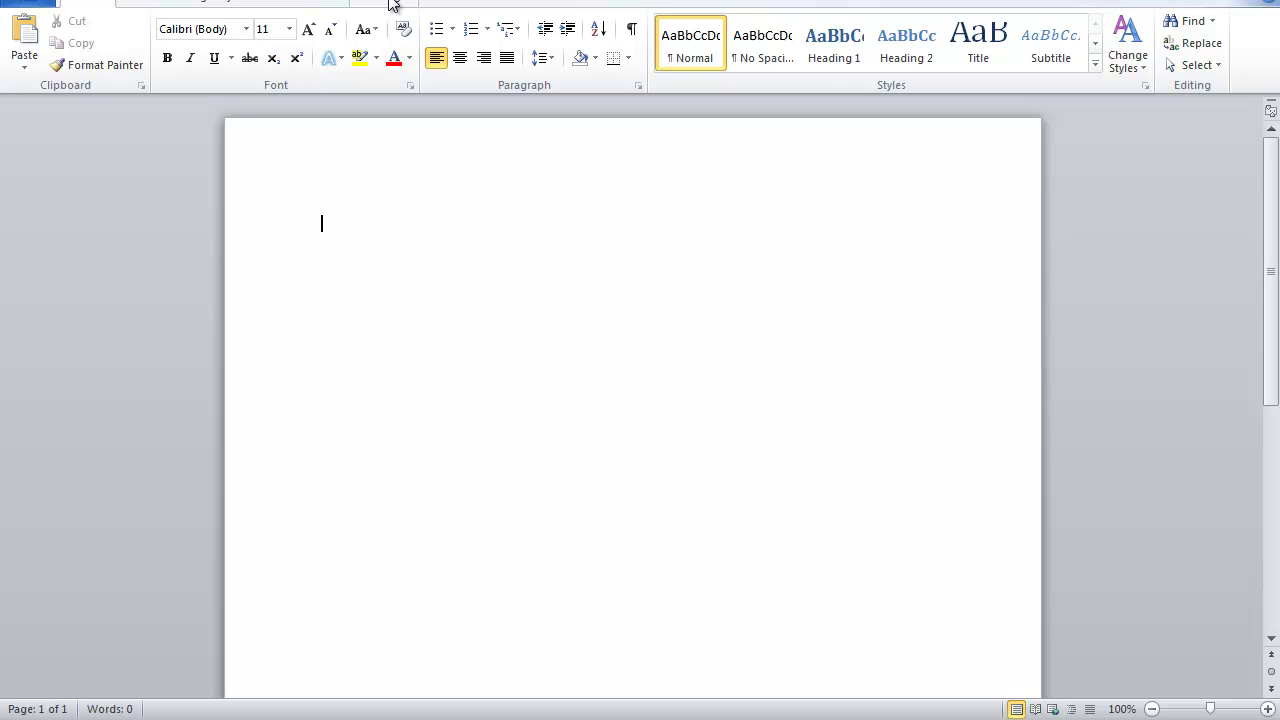
Step: Start the mail merge wizard for Labels and set the label type to Avery US Letter 5160 Easy Peel Address Labels
left_click(390, 3)
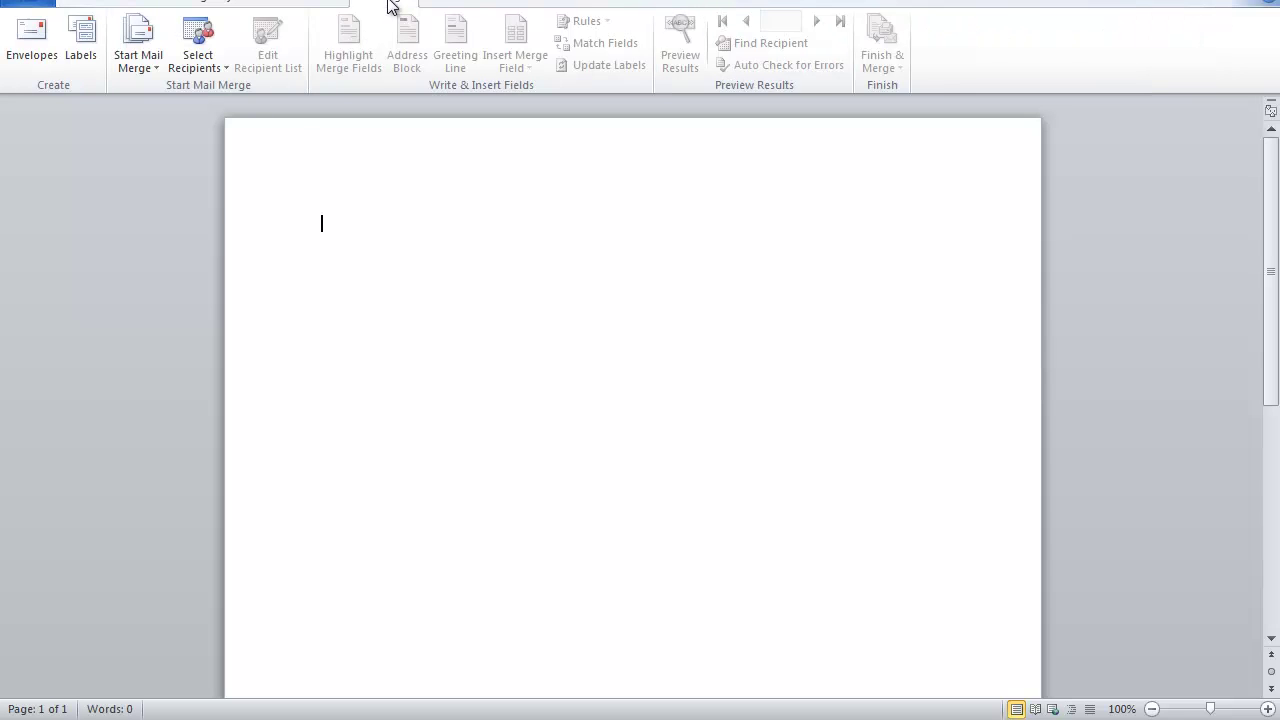
left_click(152, 52)
left_click(171, 229)
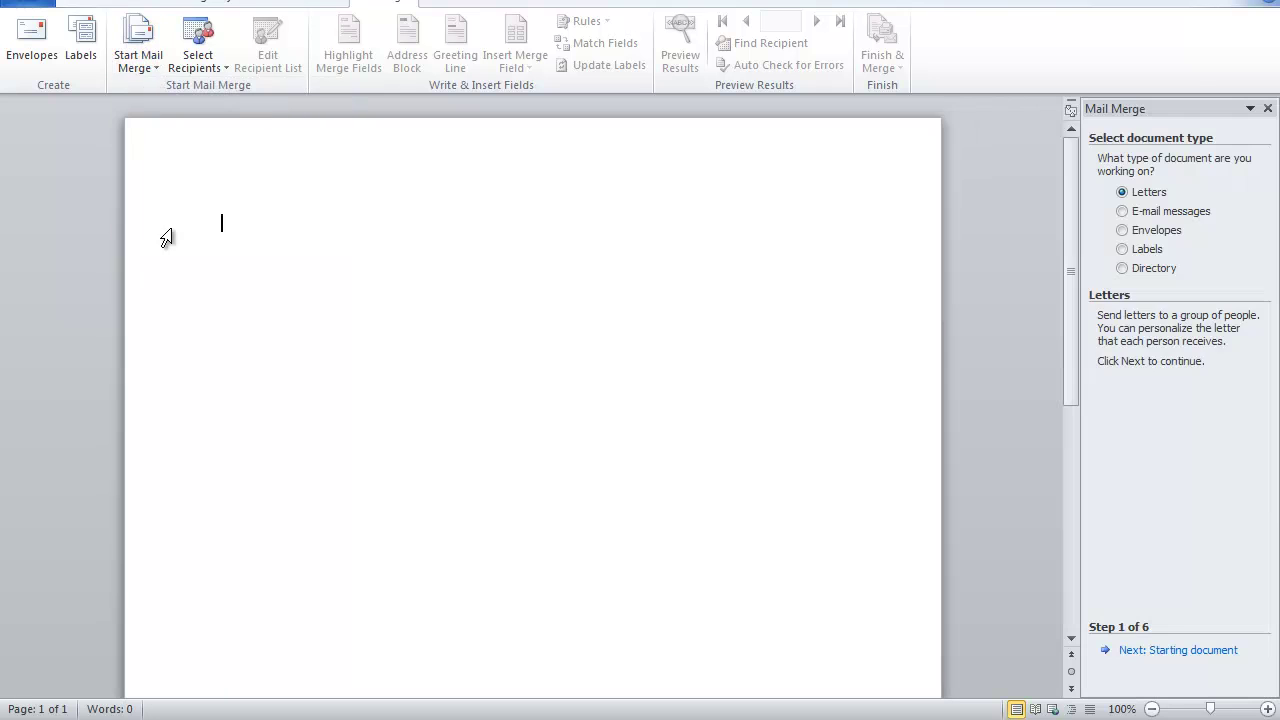
left_click(1122, 249)
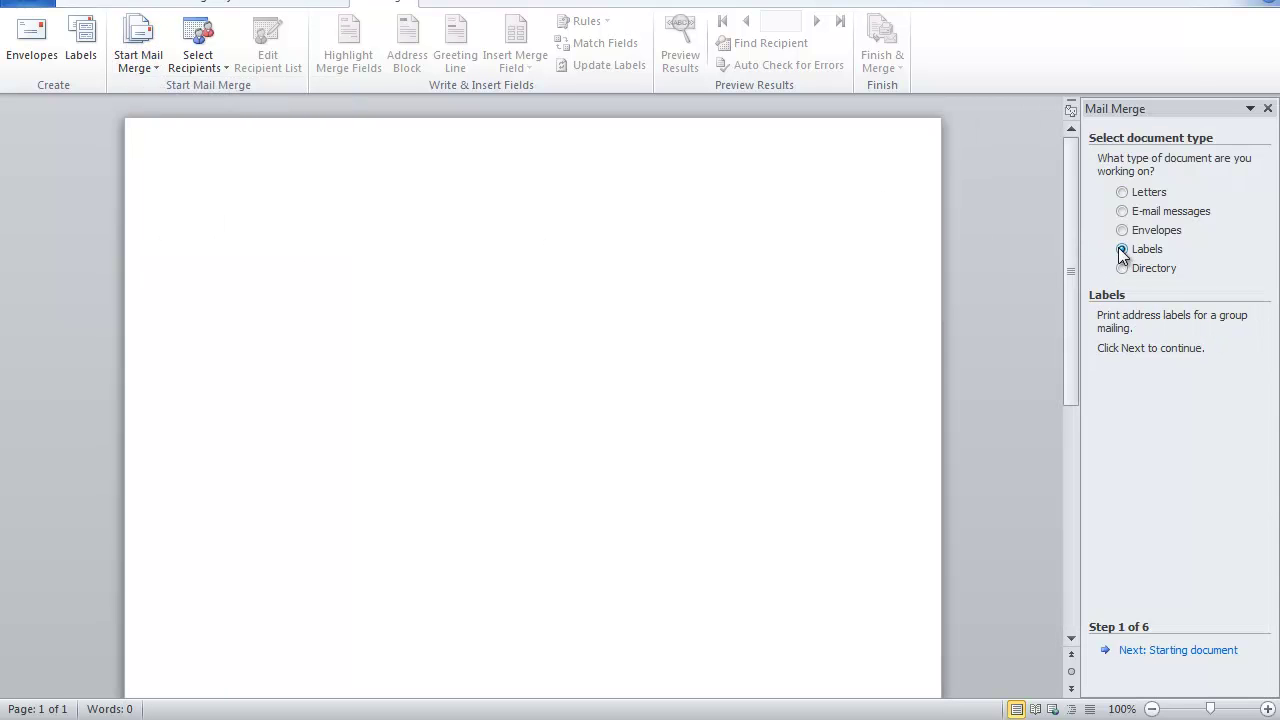
left_click(1146, 653)
left_click(1155, 305)
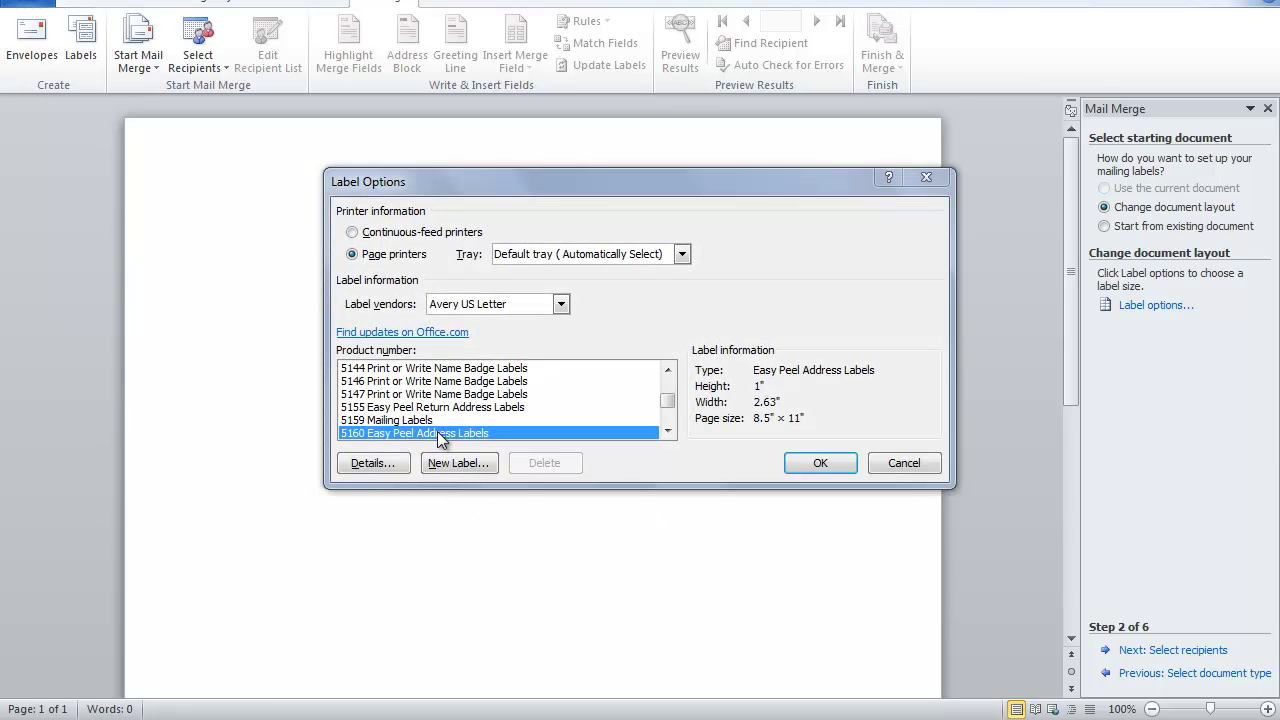
left_click(820, 465)
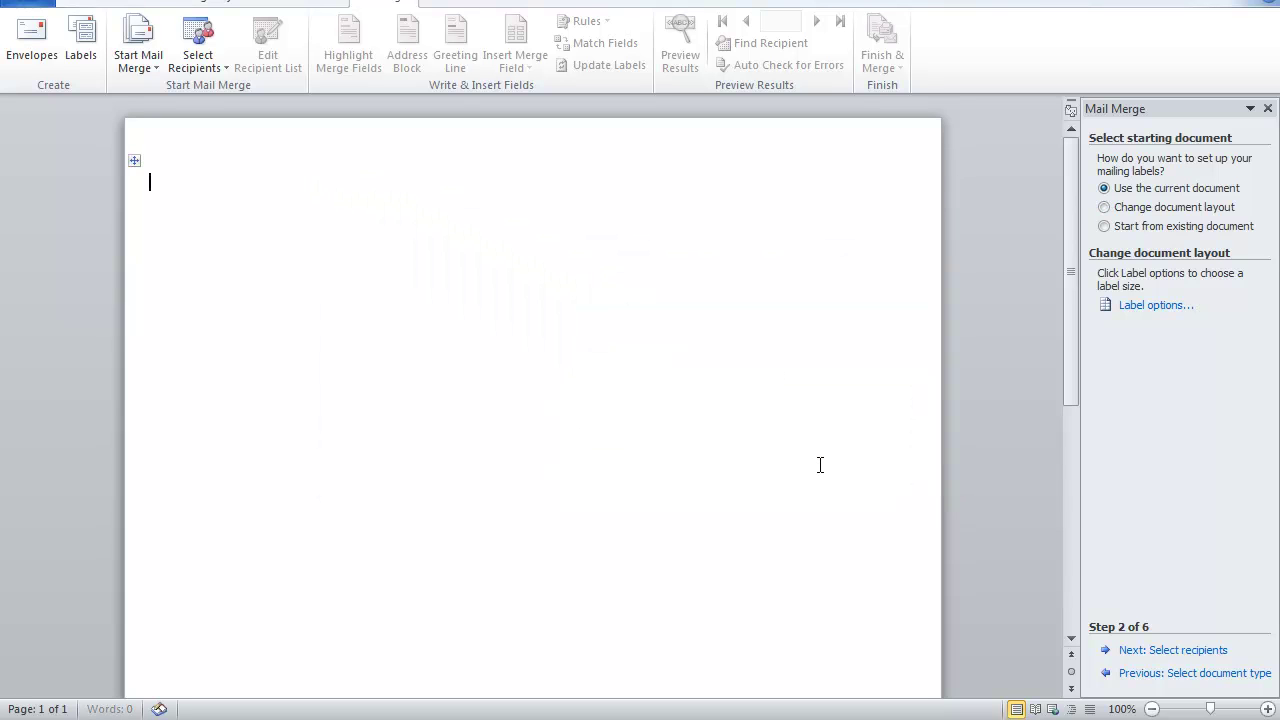
Step: Select Sheet1$ of contactlabels.xlsx as the wizard's existing recipient list and exclude the blank first record
left_click(1163, 650)
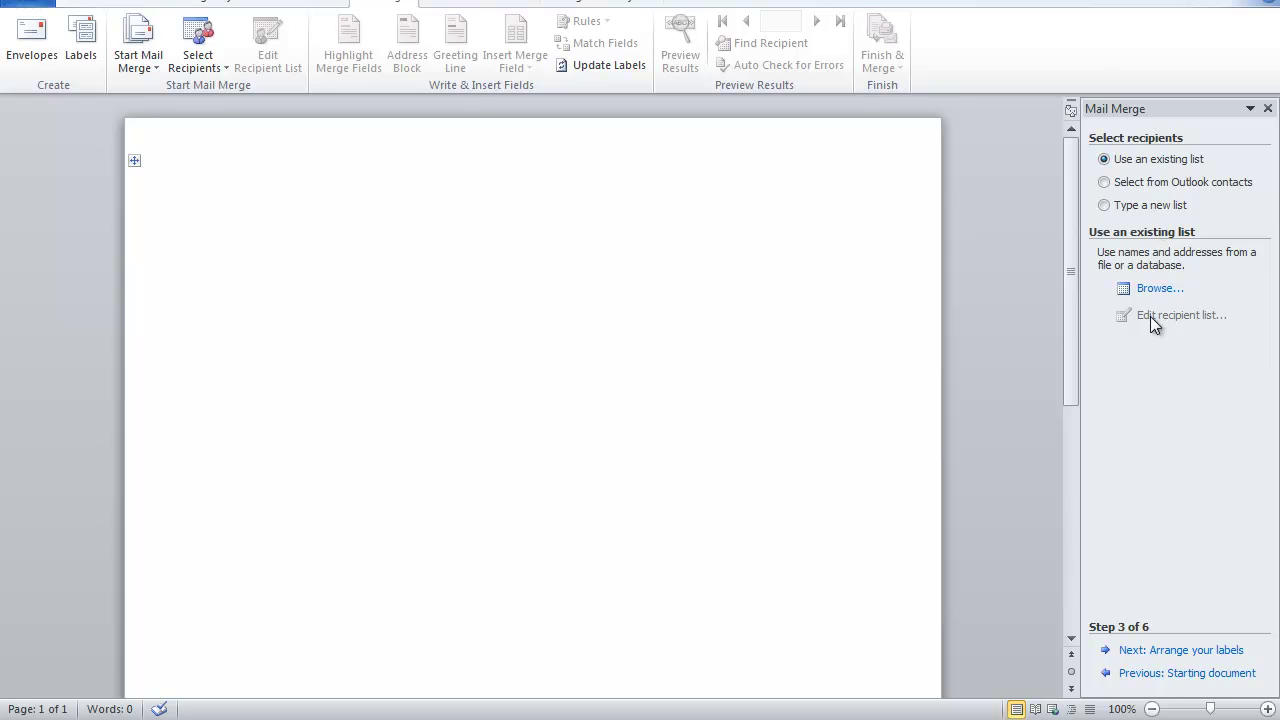
left_click(1155, 288)
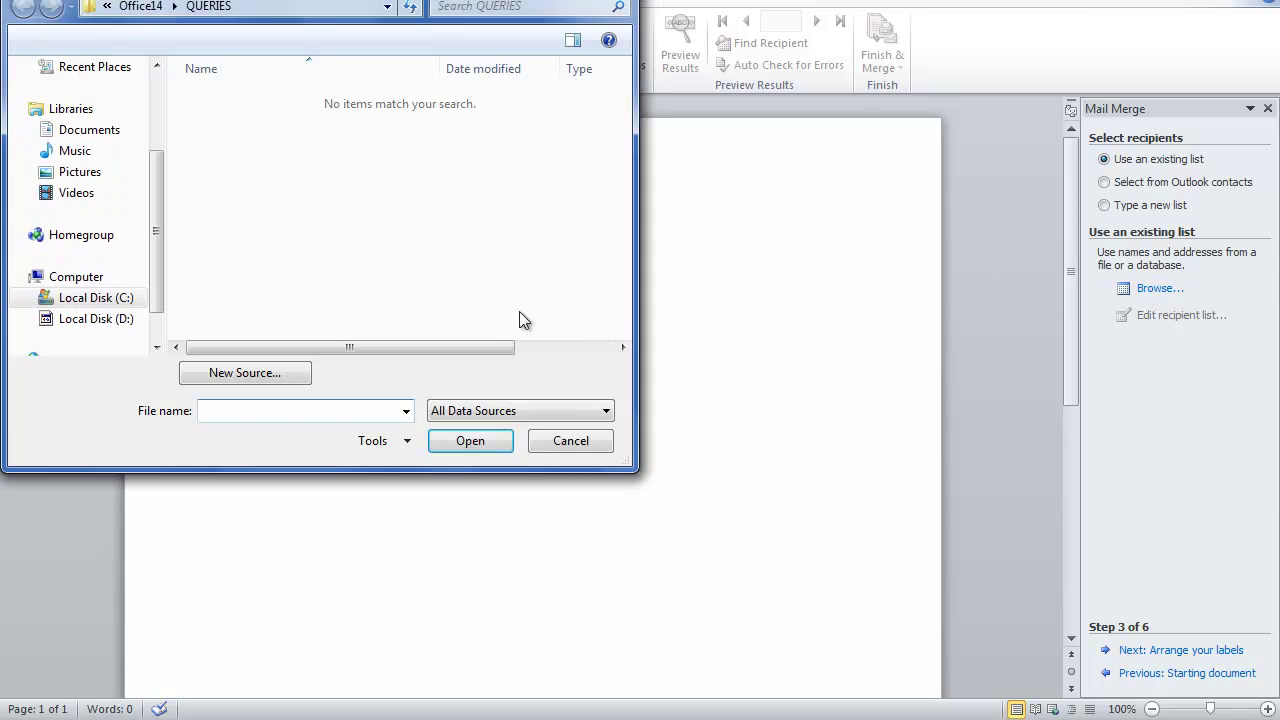
left_click(87, 150)
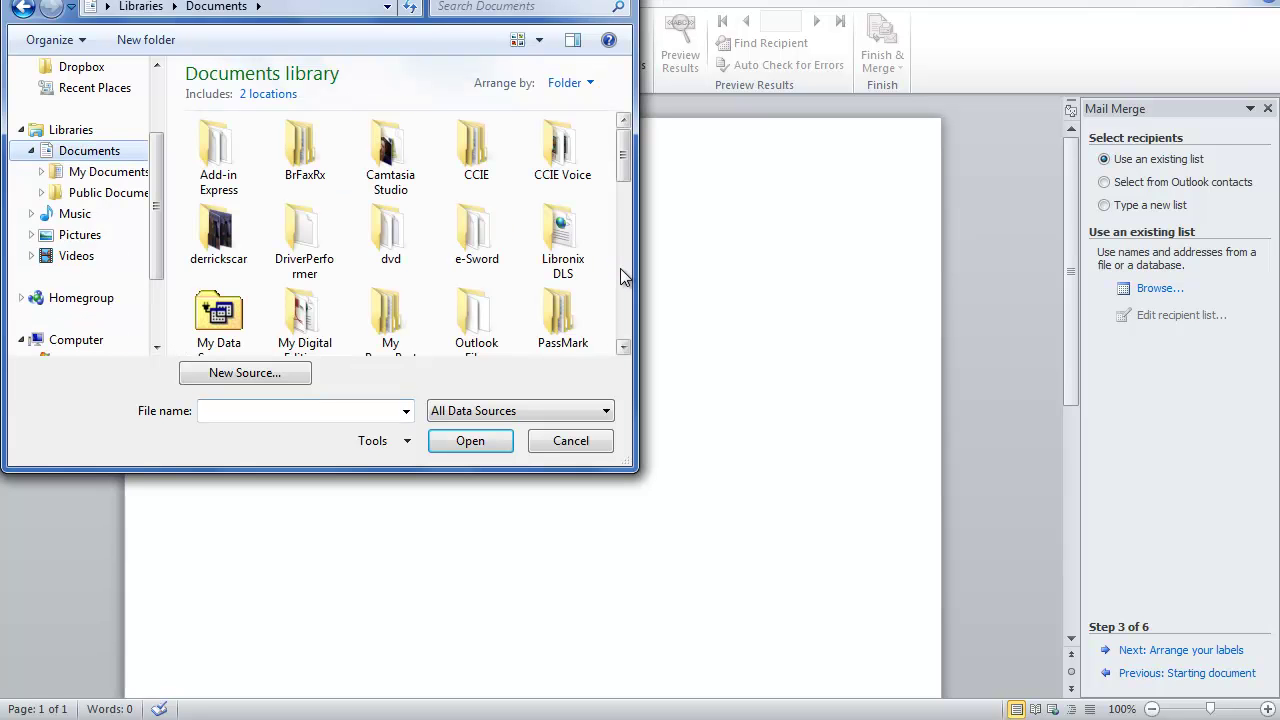
scroll(620, 268, "down", 5)
scroll(620, 275, "down", 1)
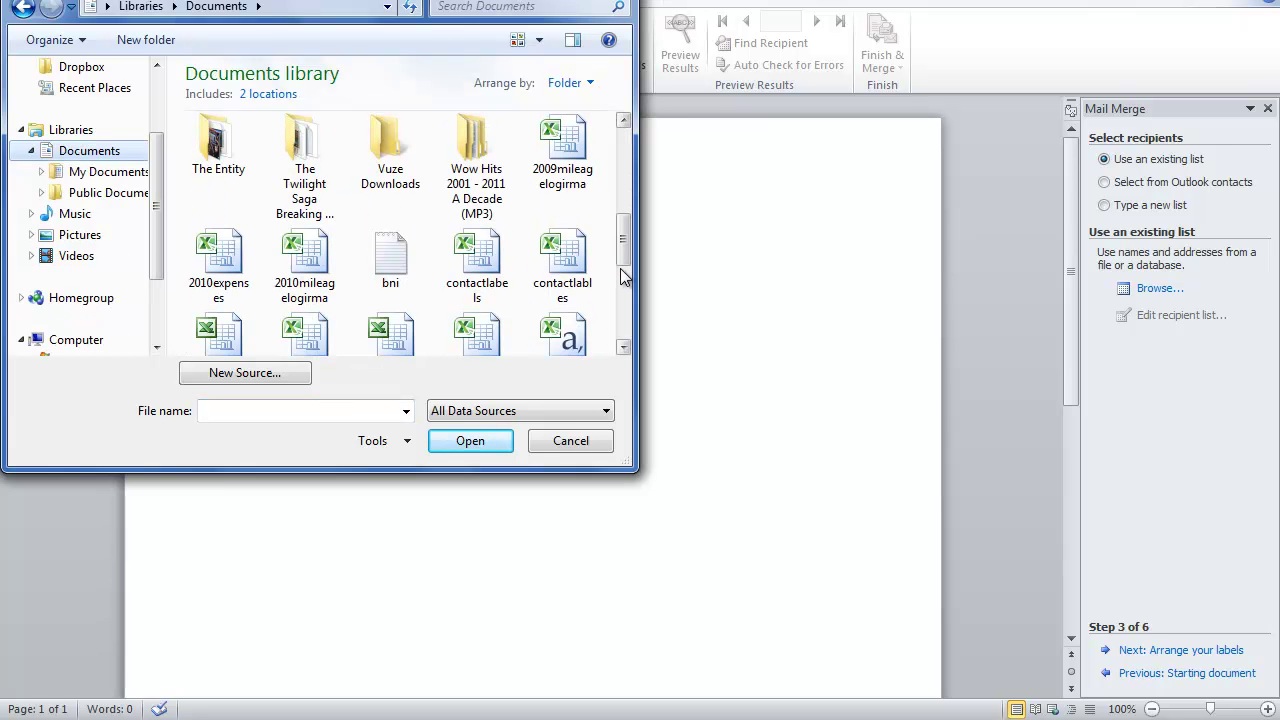
left_click(480, 257)
double_click(479, 257)
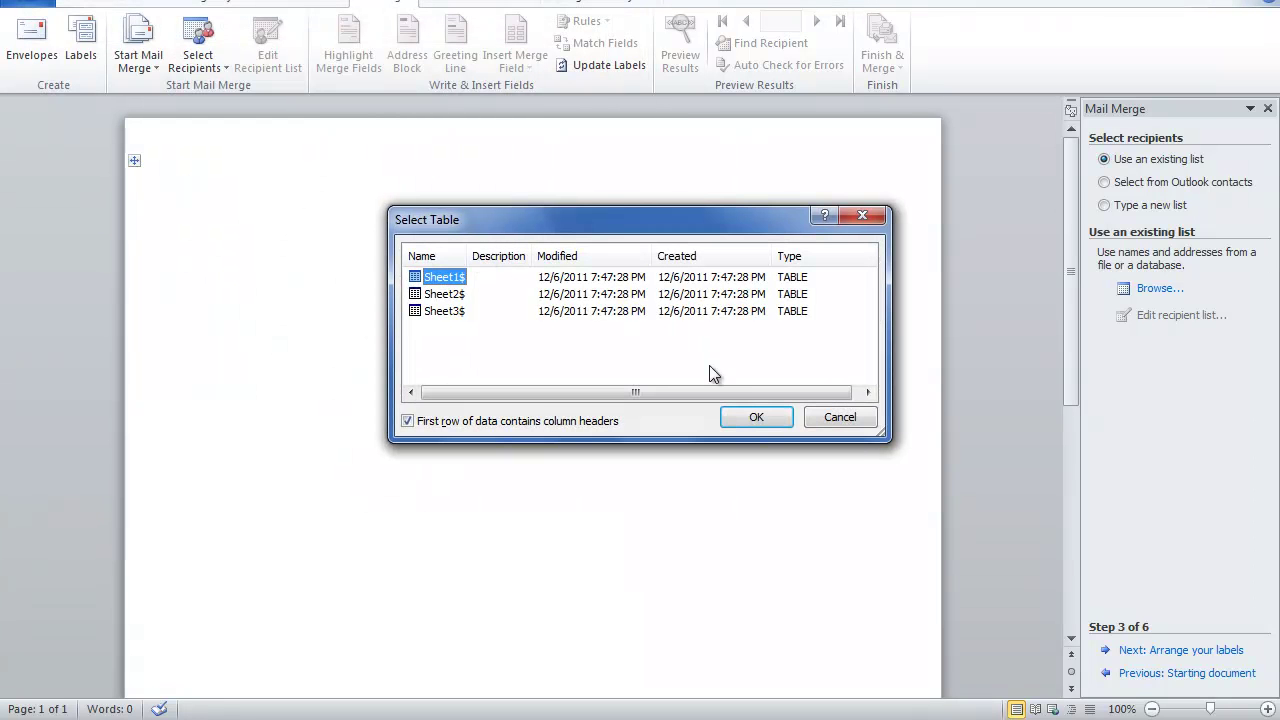
left_click(752, 417)
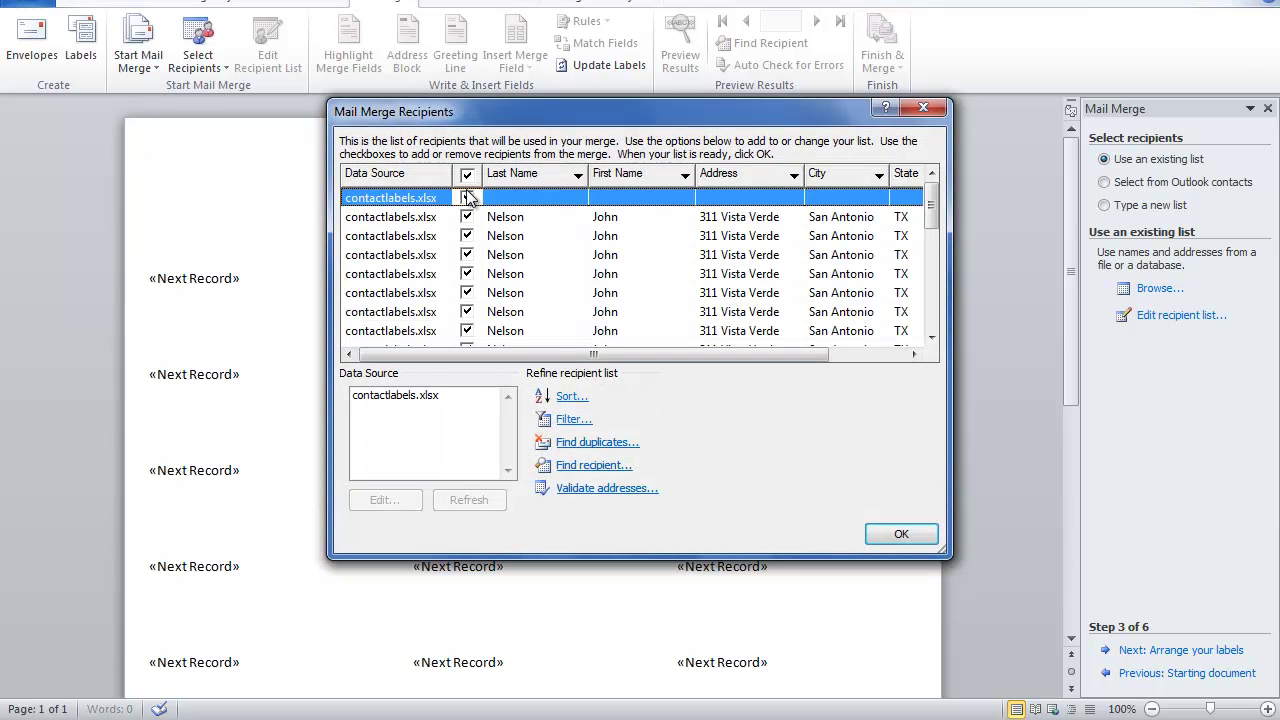
left_click(889, 533)
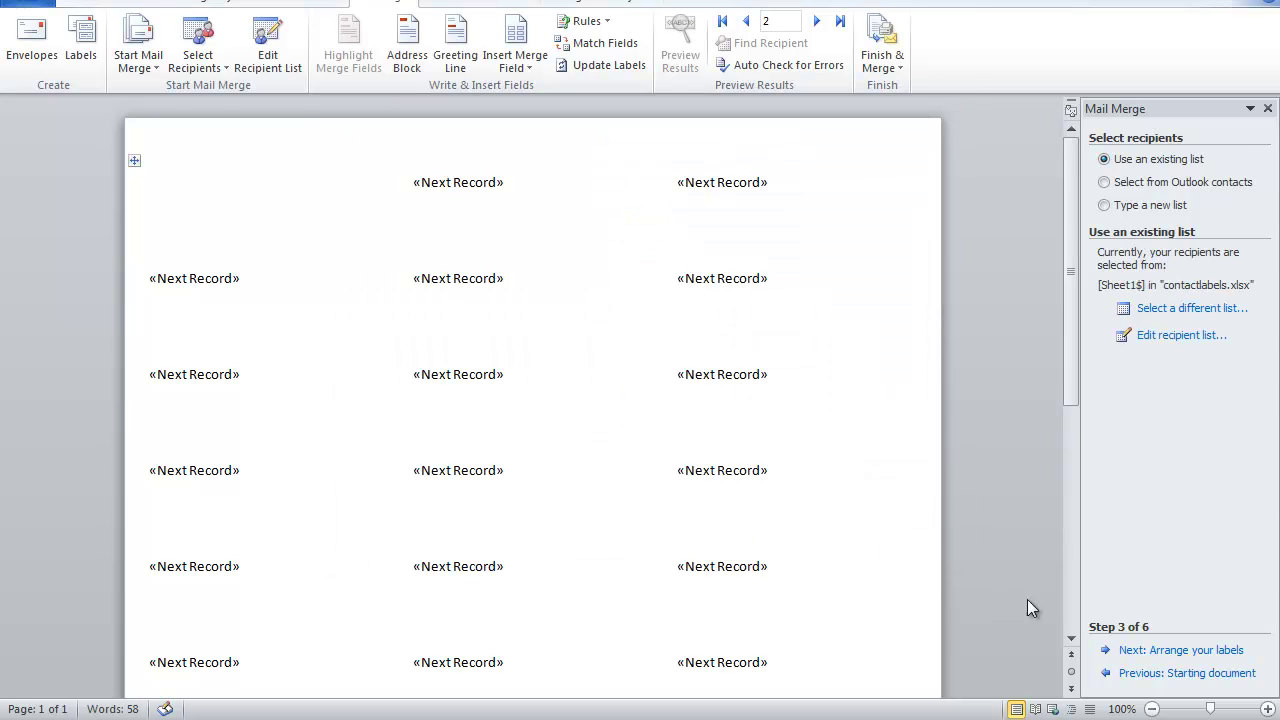
Step: Advance the wizard to arranging the labels and insert an address block with the default settings in the first label
left_click(1150, 650)
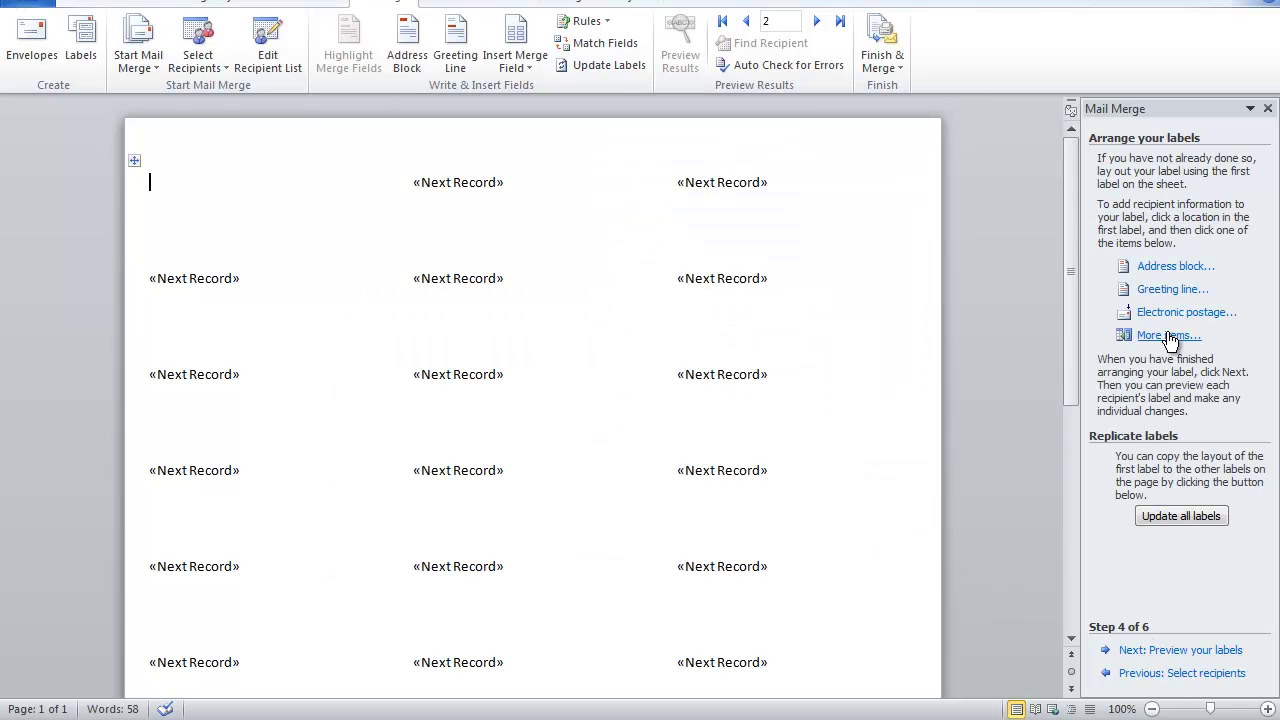
left_click(1172, 266)
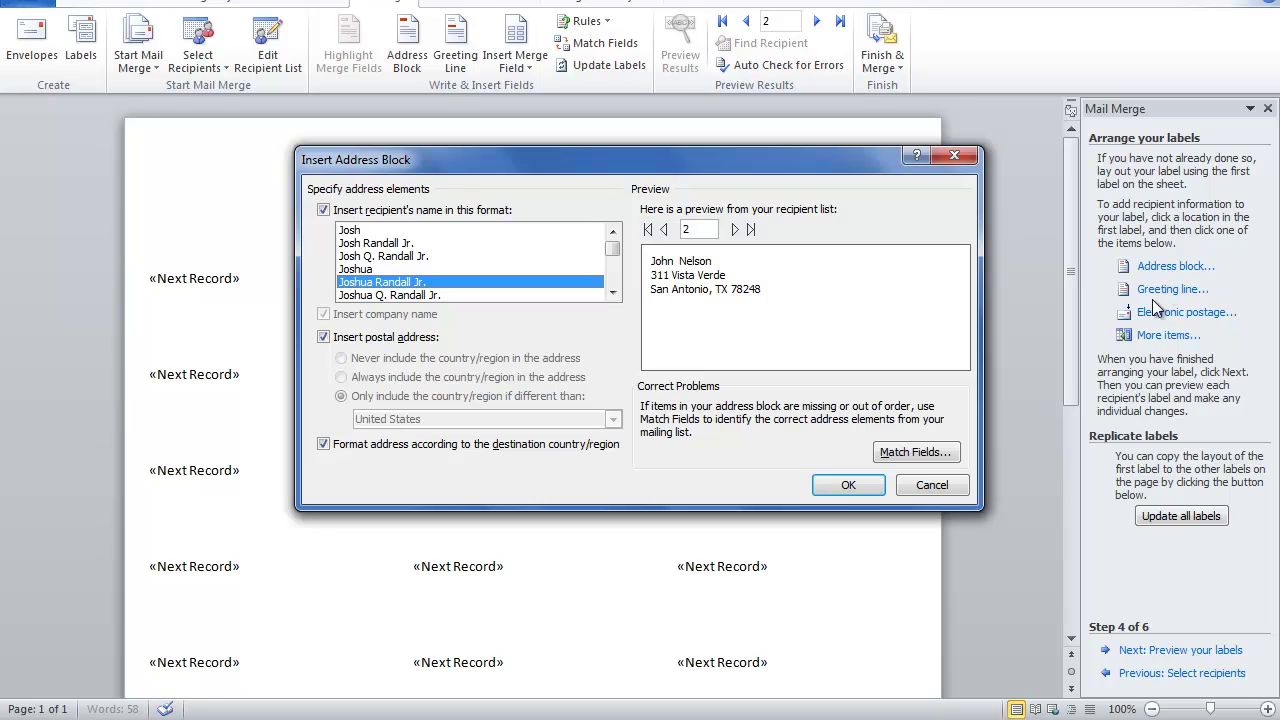
left_click(840, 487)
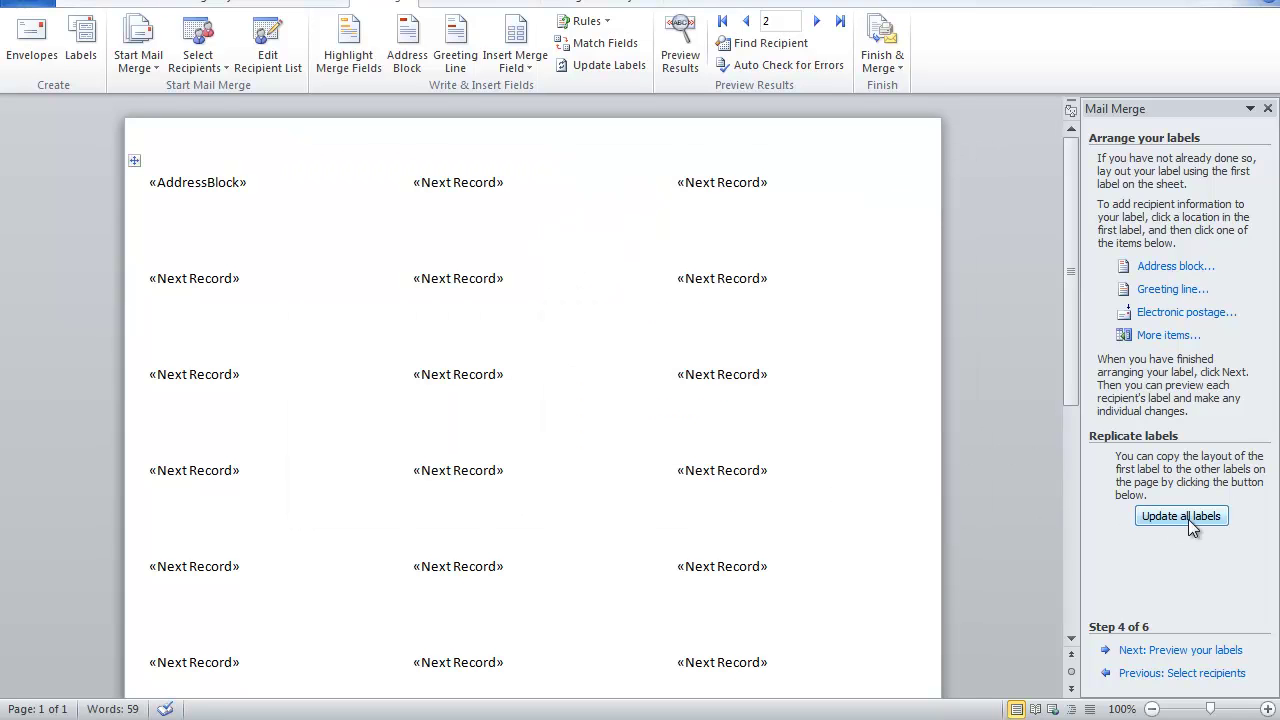
Step: Copy the first label's layout to all labels and advance the wizard through the preview to completing the merge
left_click(1195, 519)
left_click(1195, 650)
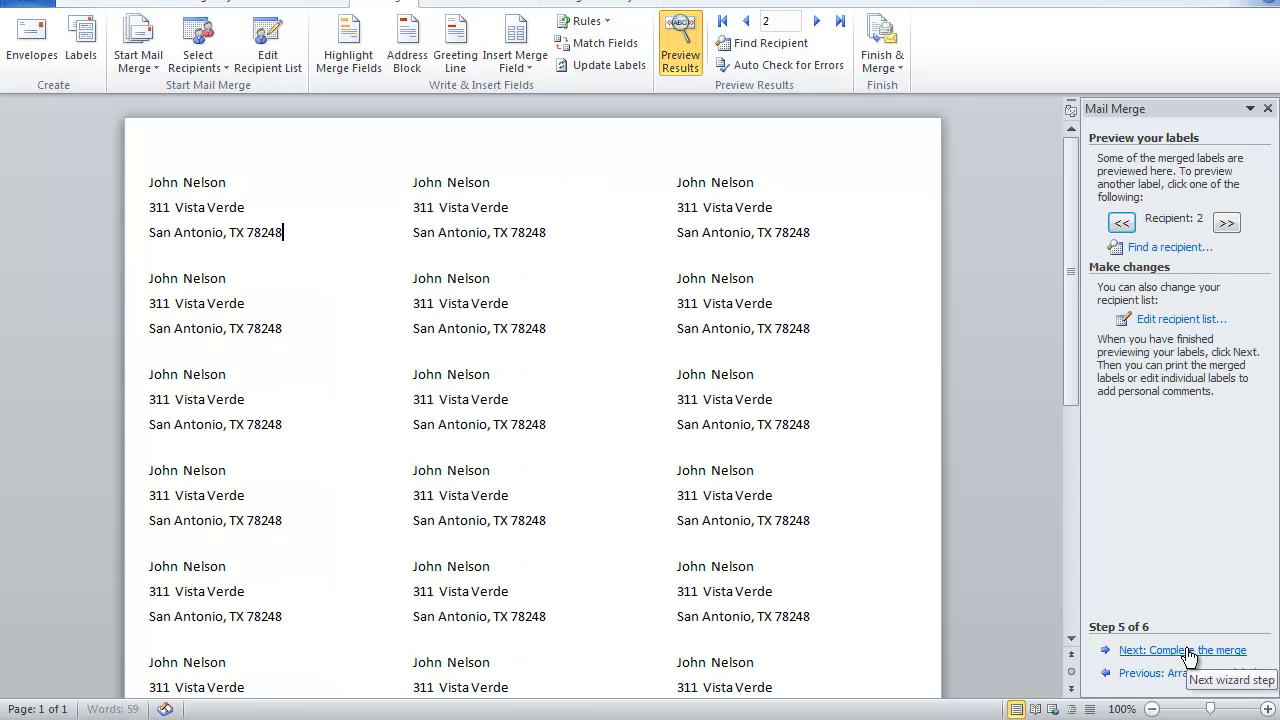
left_click(1188, 652)
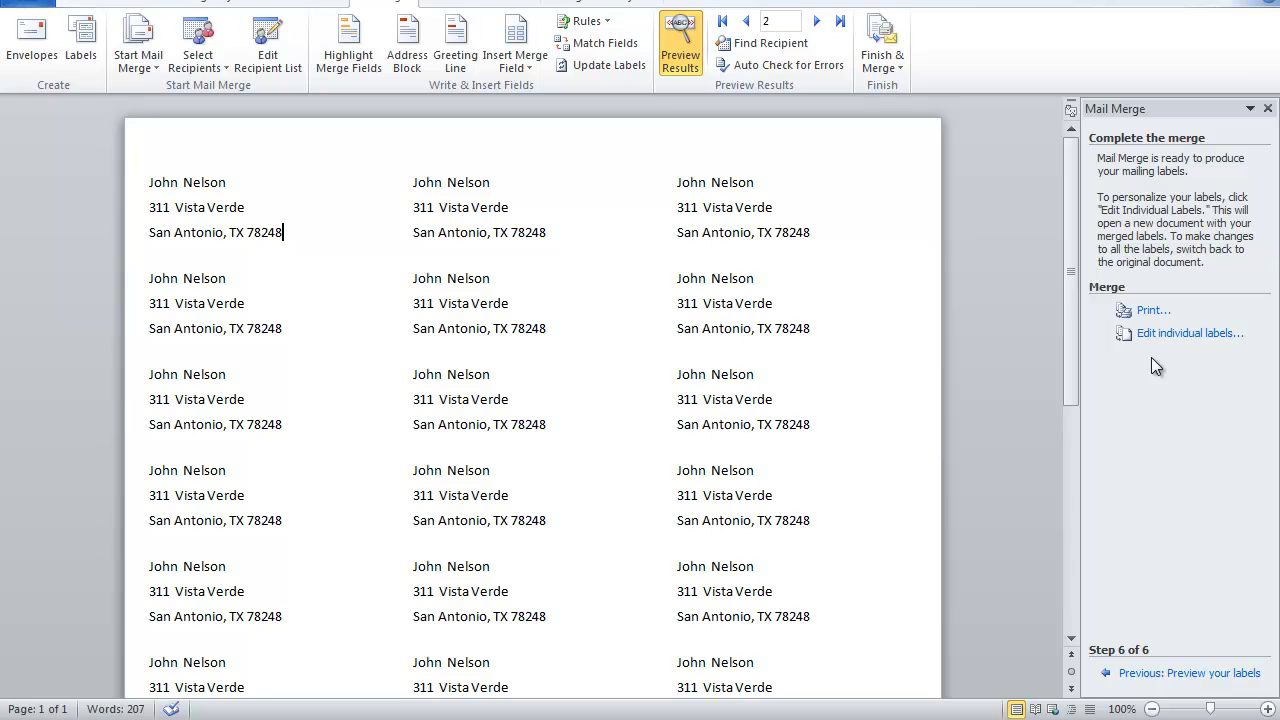
Step: Bring up the printer settings for printing all the merged labels and cancel the print job
left_click(1152, 311)
left_click(636, 392)
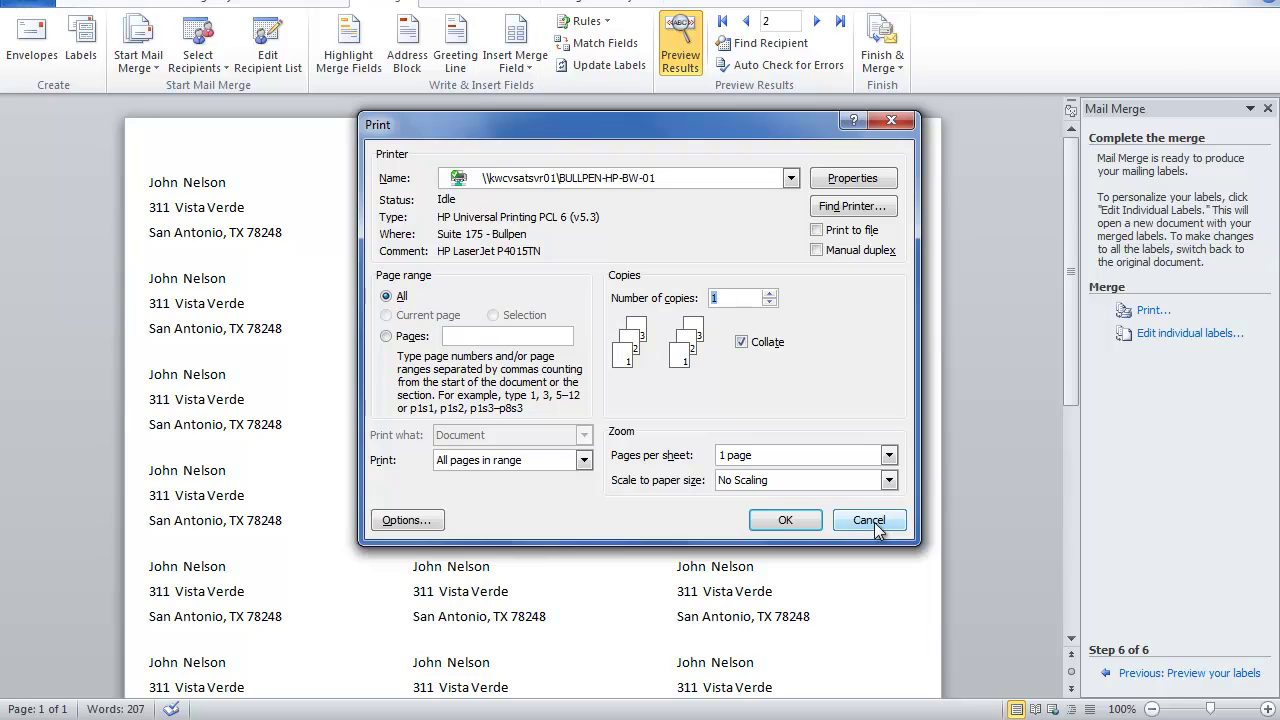
left_click(868, 520)
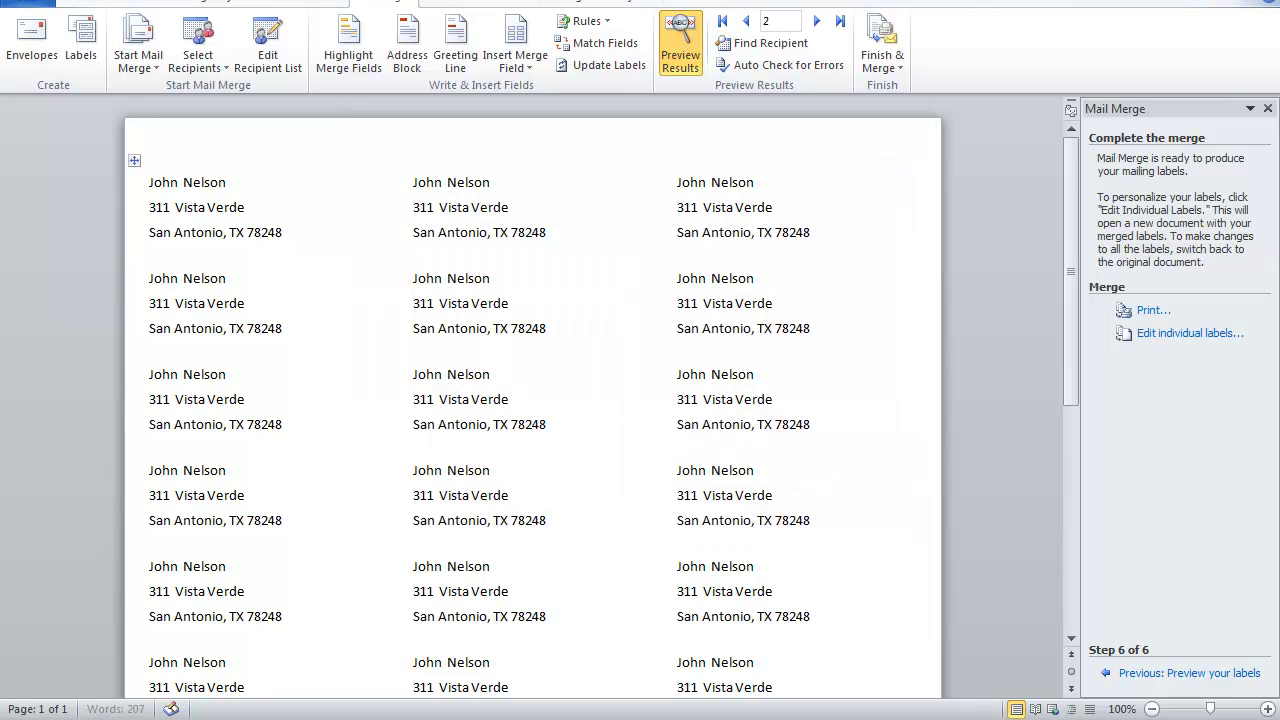
Step: Close the wizard-made labels document without saving it
left_click(1255, 3)
left_click(637, 372)
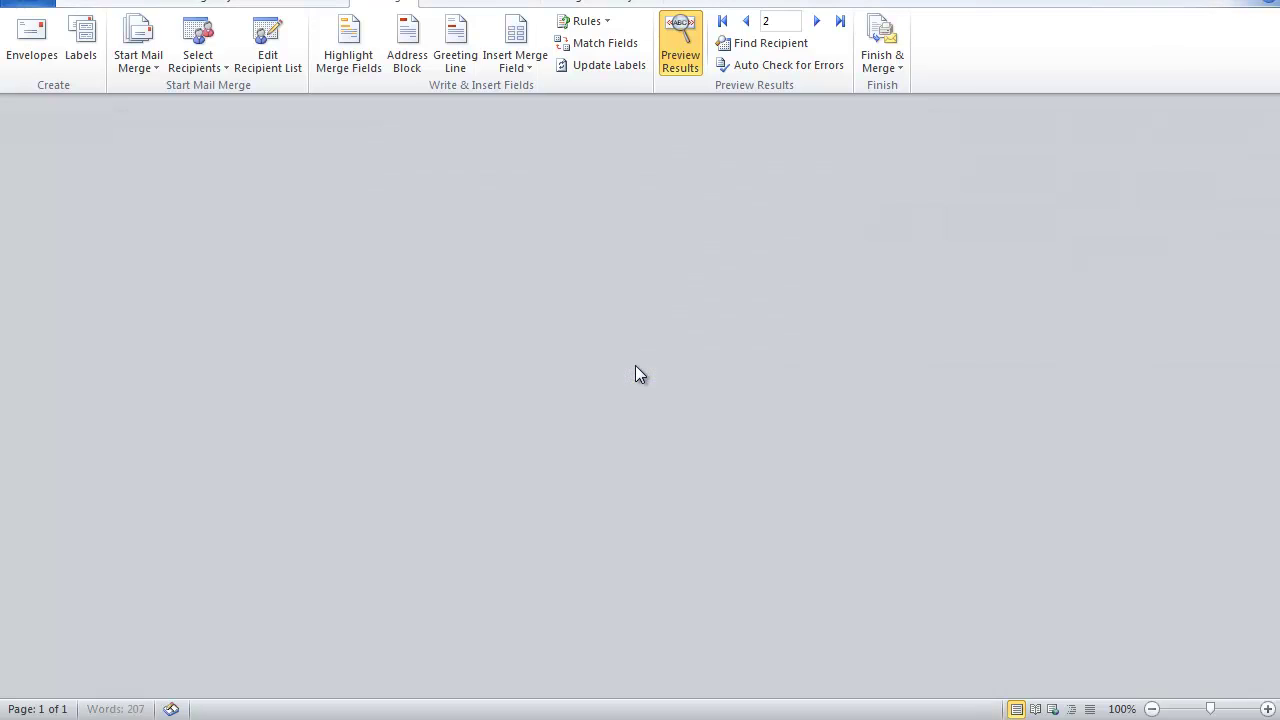